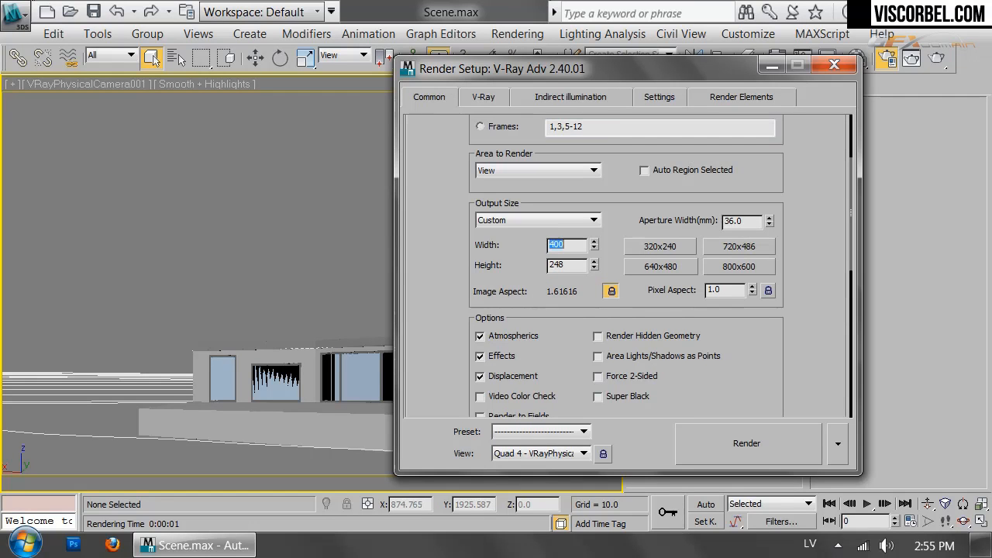
Run a test render of the camera view, then close the message log and rendered frame window.
left_click(760, 453)
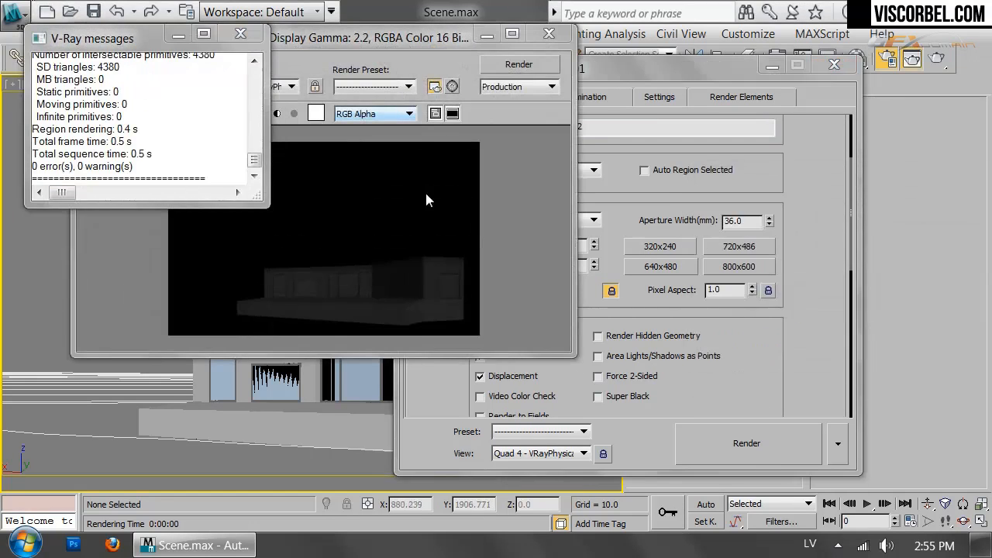
left_click(240, 33)
left_click(538, 36)
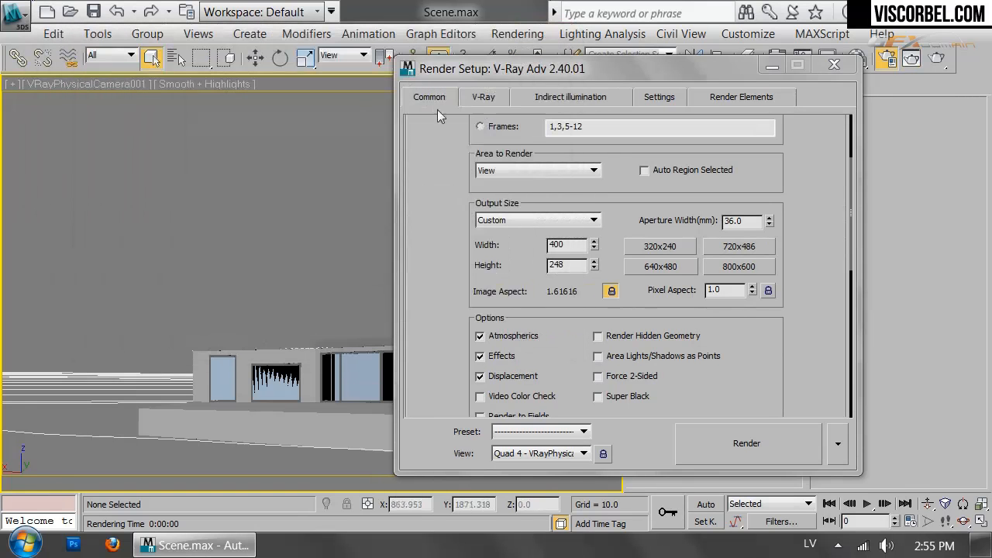
Enable V-Ray's built-in frame buffer.
scroll(479, 265, "down", 5)
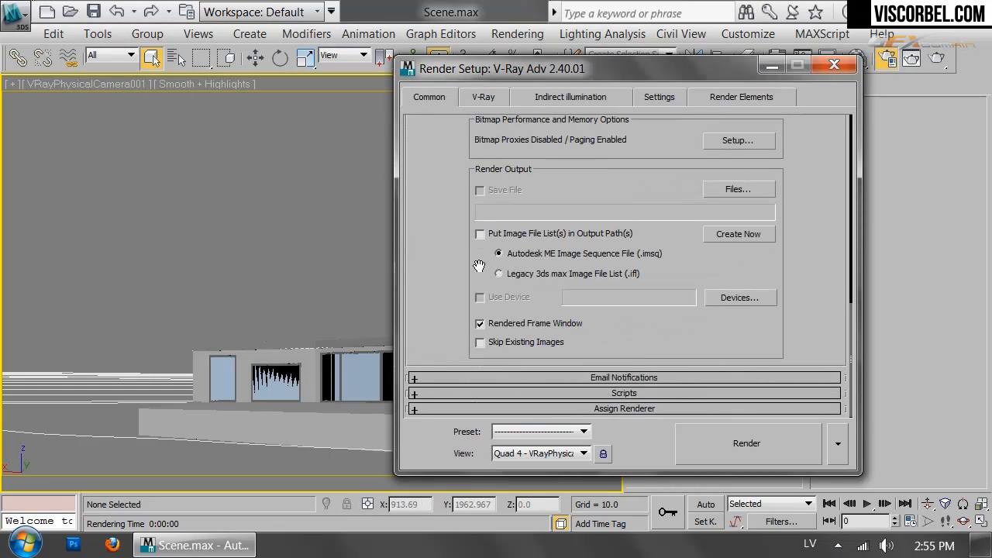
left_click(486, 97)
left_click(489, 154)
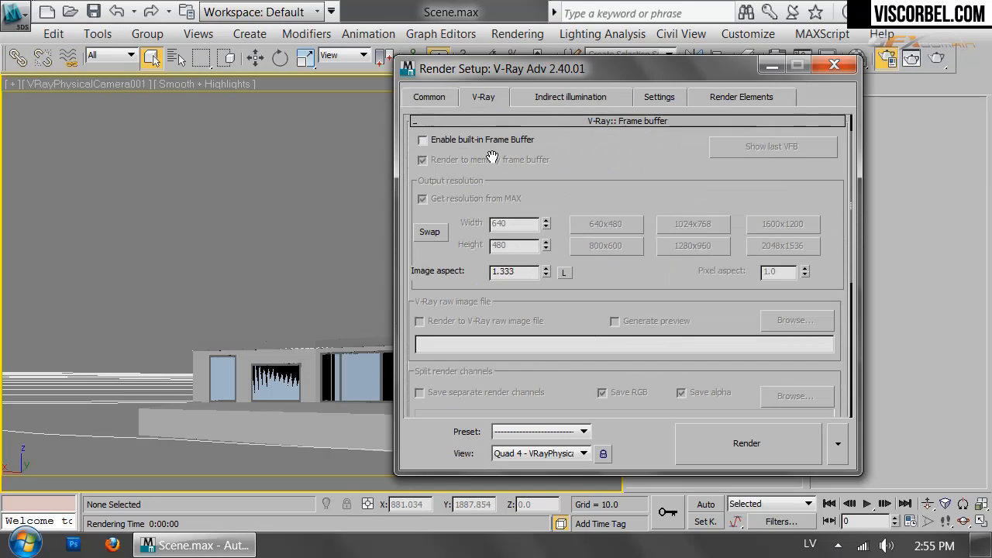
left_click(449, 142)
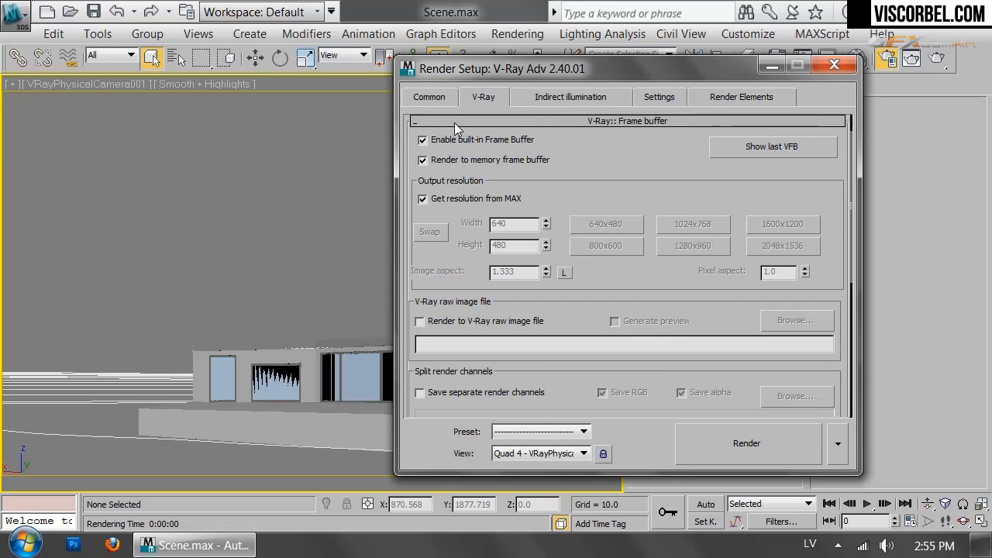
Turn off the antialiasing filter in the V-Ray image sampler settings.
left_click(454, 121)
left_click(439, 264)
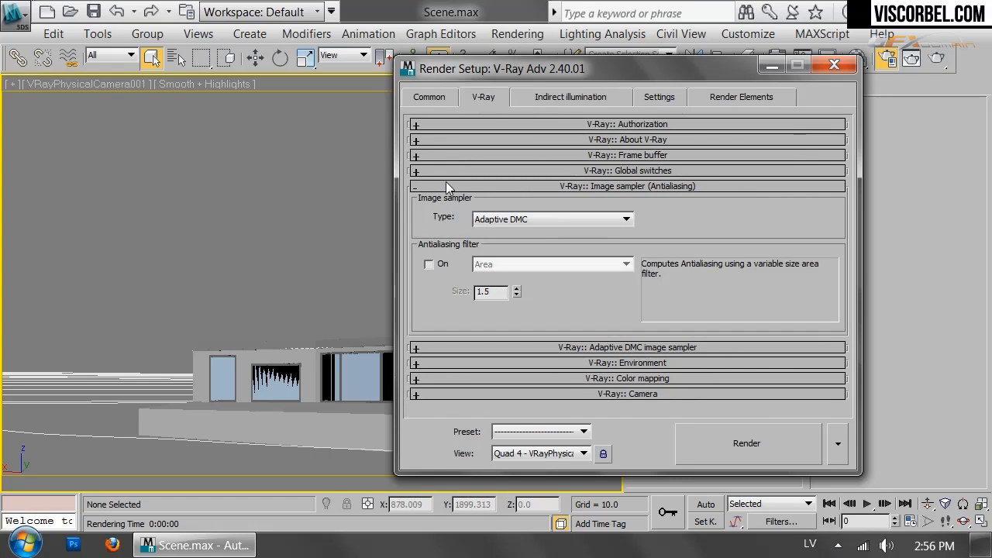
left_click(446, 186)
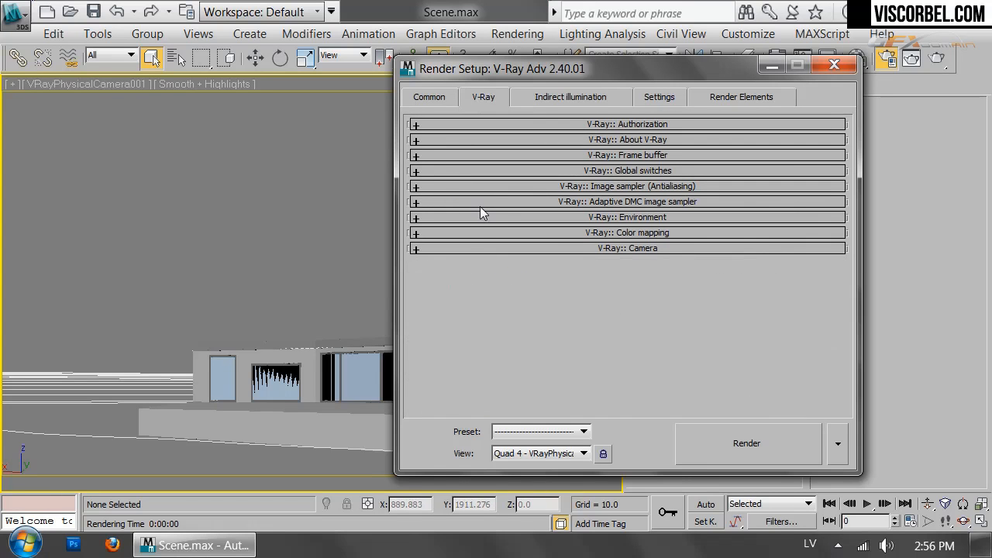
Lower the maximum subdivs of the Adaptive DMC image sampler.
left_click(479, 203)
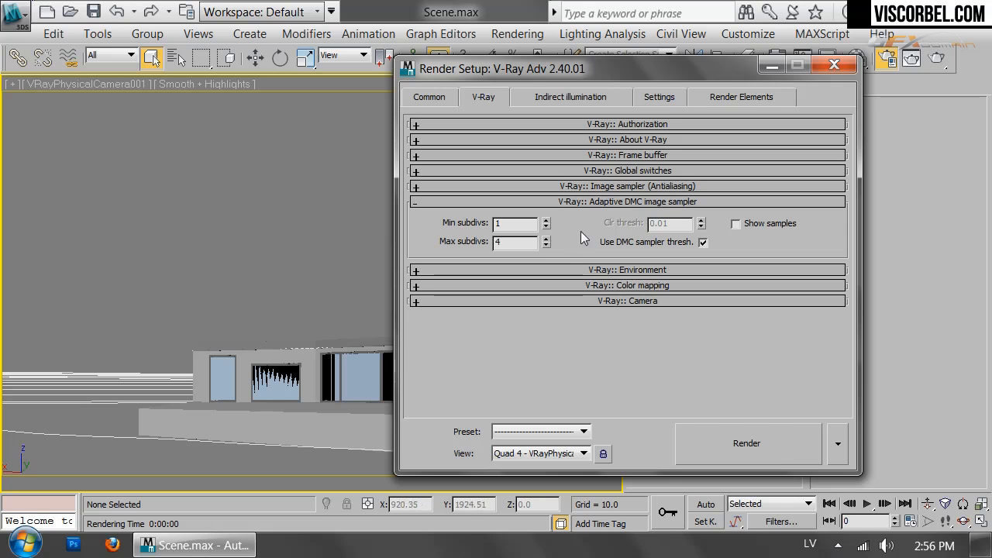
left_click(547, 245)
left_click(547, 202)
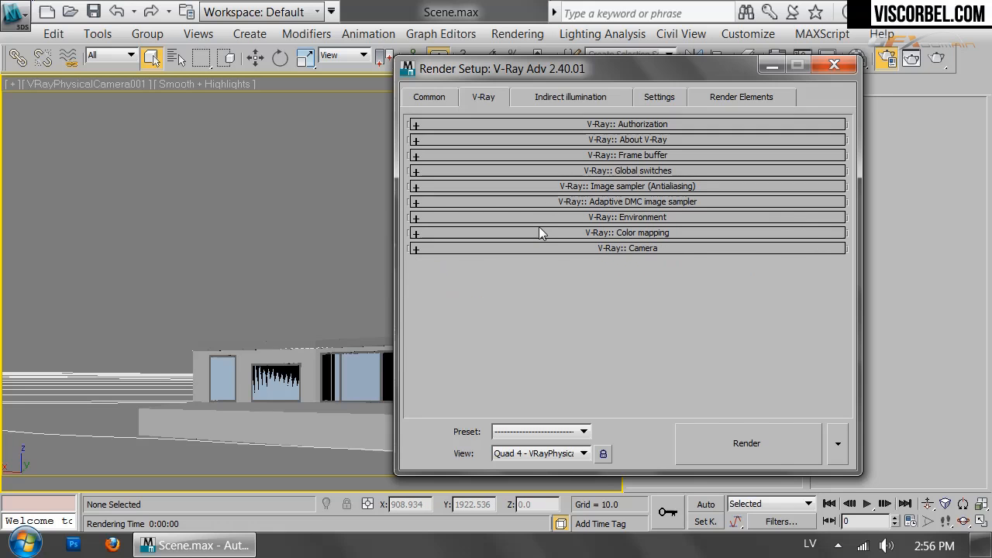
Set V-Ray color mapping to Exponential with gamma 2.2 and sub-pixel mapping enabled.
left_click(540, 233)
left_click(504, 254)
left_click(483, 278)
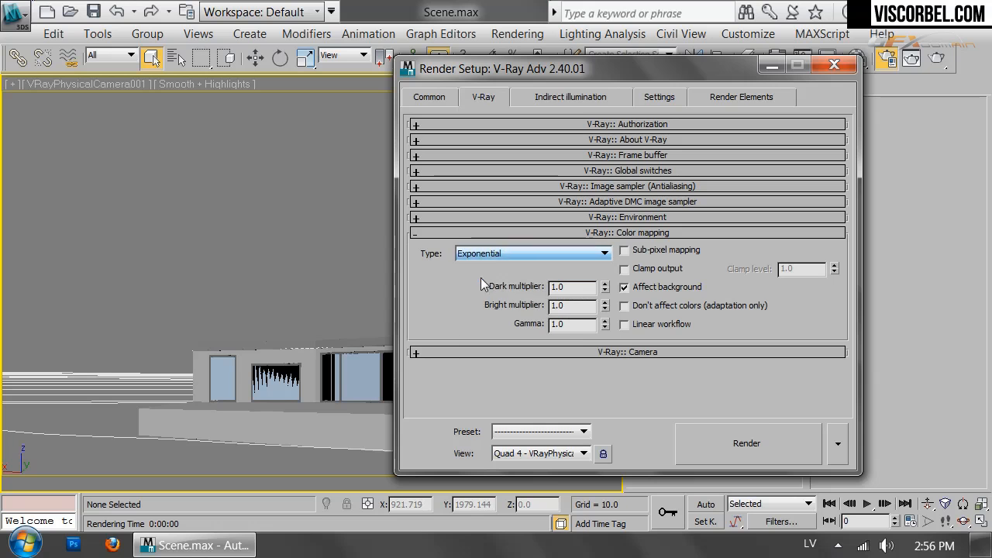
type("2.2")
key("Return")
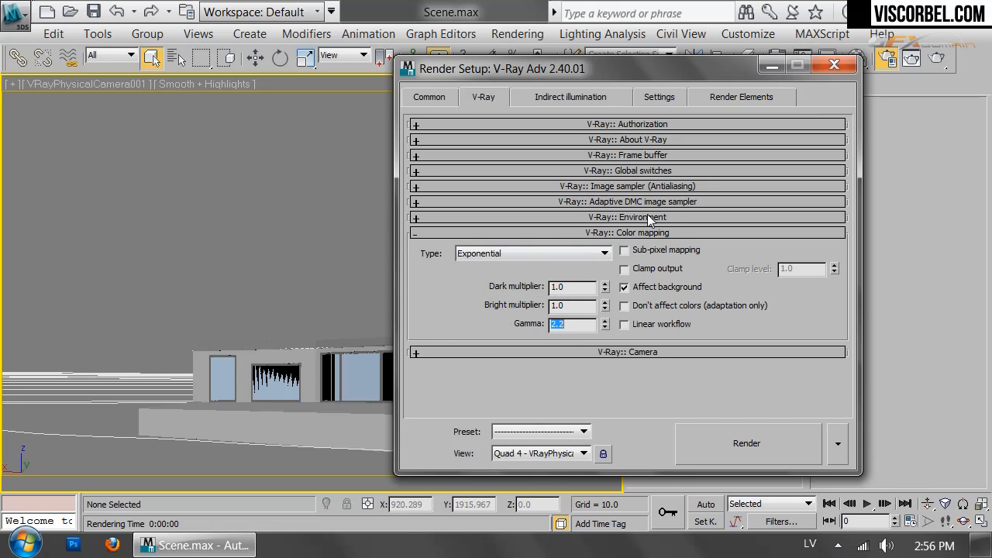
left_click(626, 252)
Enable global illumination with ambient occlusion at 0.5 and Light cache as the secondary bounce engine.
left_click(571, 98)
left_click(430, 143)
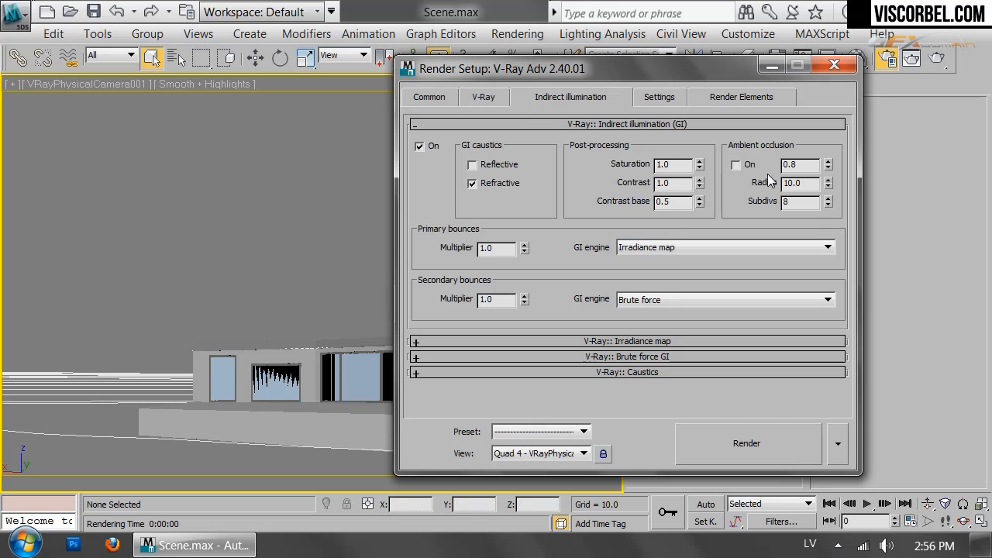
left_click(735, 166)
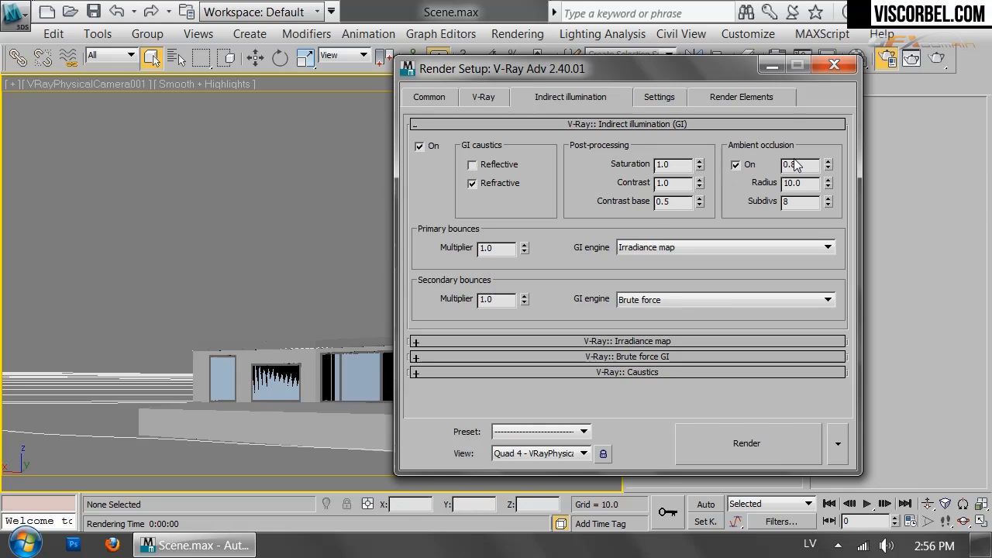
double_click(785, 165)
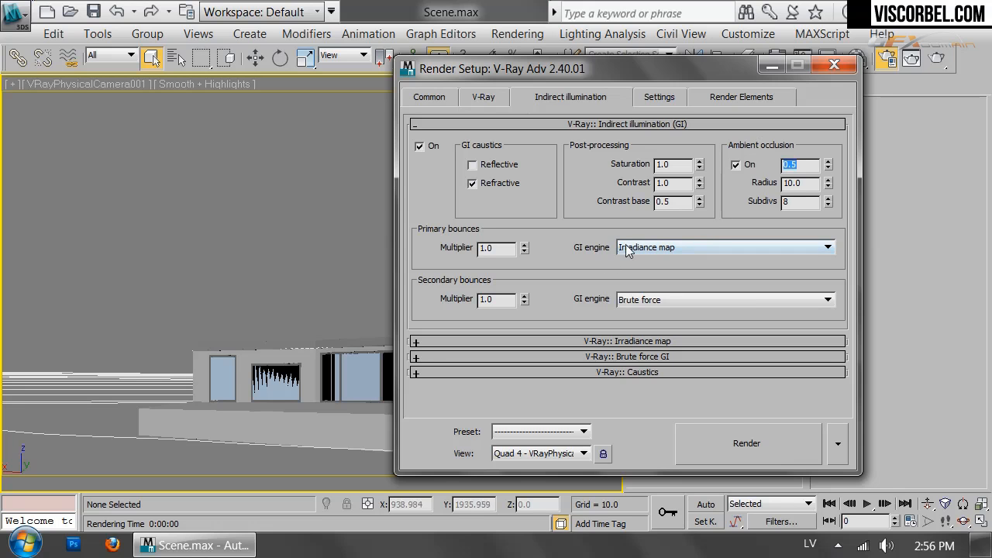
left_click(655, 299)
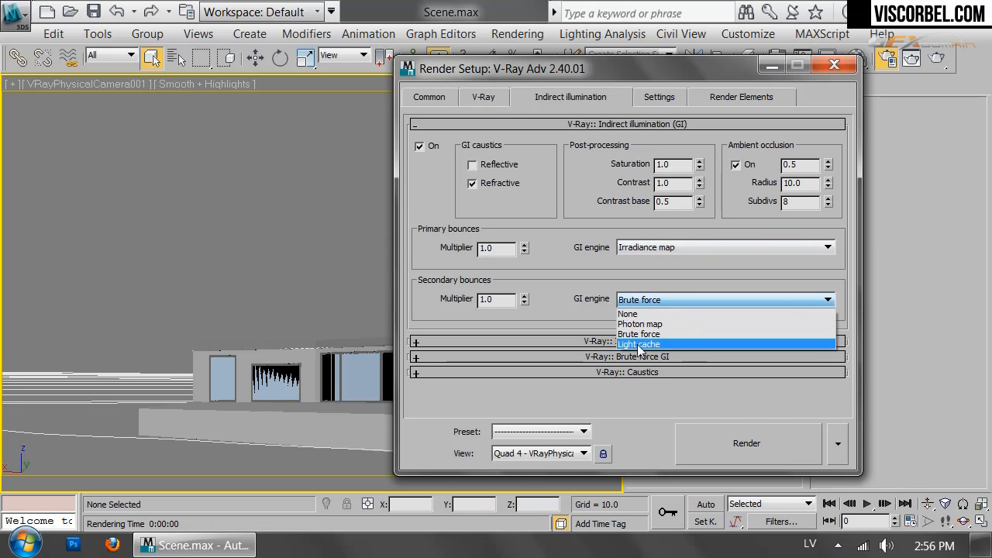
left_click(651, 344)
Configure the irradiance map with the Very low preset, 30 HSph. subdivs and Multipass turned off.
left_click(637, 339)
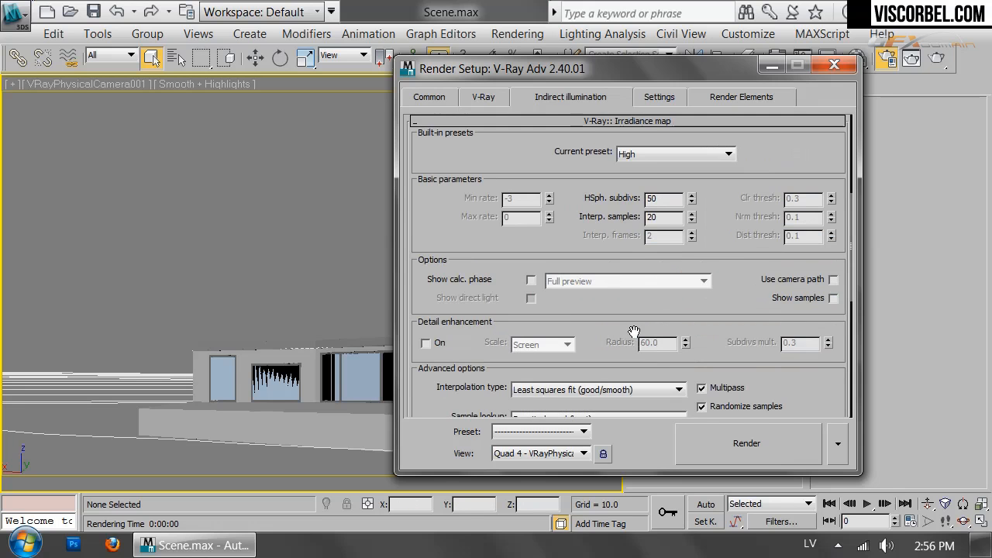
left_click(665, 154)
left_click(663, 179)
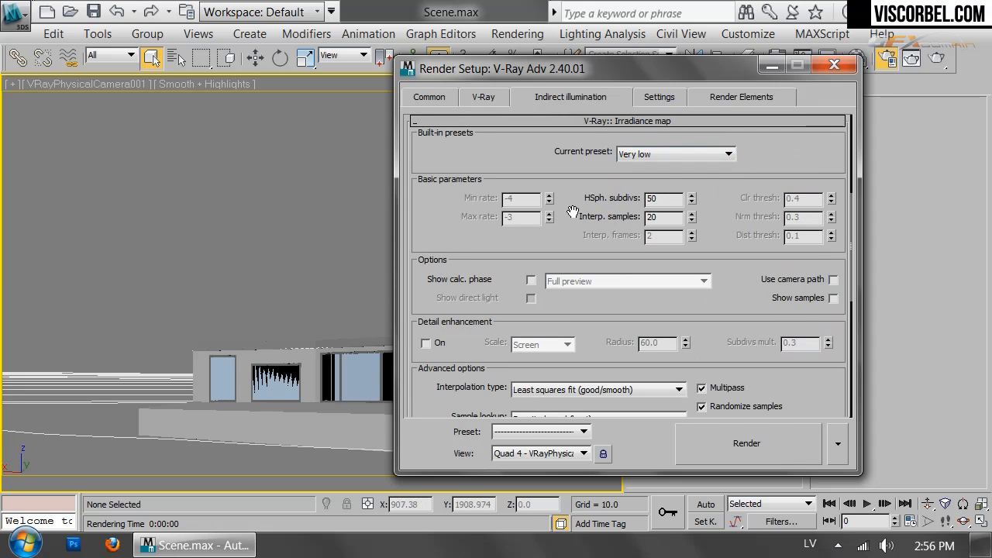
type("30")
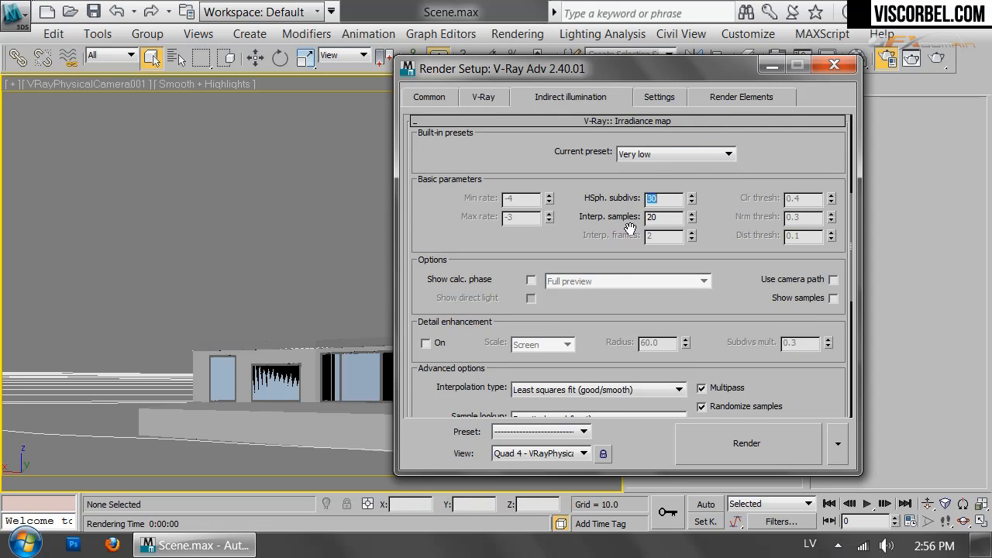
left_click_drag(721, 261, 740, 200)
left_click(723, 326)
left_click_drag(718, 237, 717, 296)
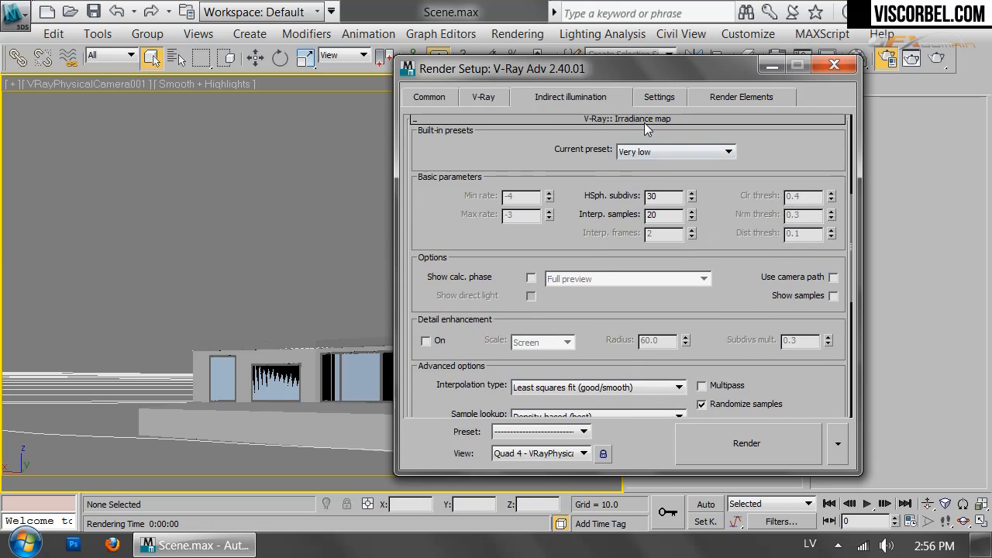
left_click(645, 120)
Set the light cache to 300 subdivs and enable its calculation phase display.
left_click(647, 357)
left_click_drag(577, 152, 417, 155)
type("500")
key("Return")
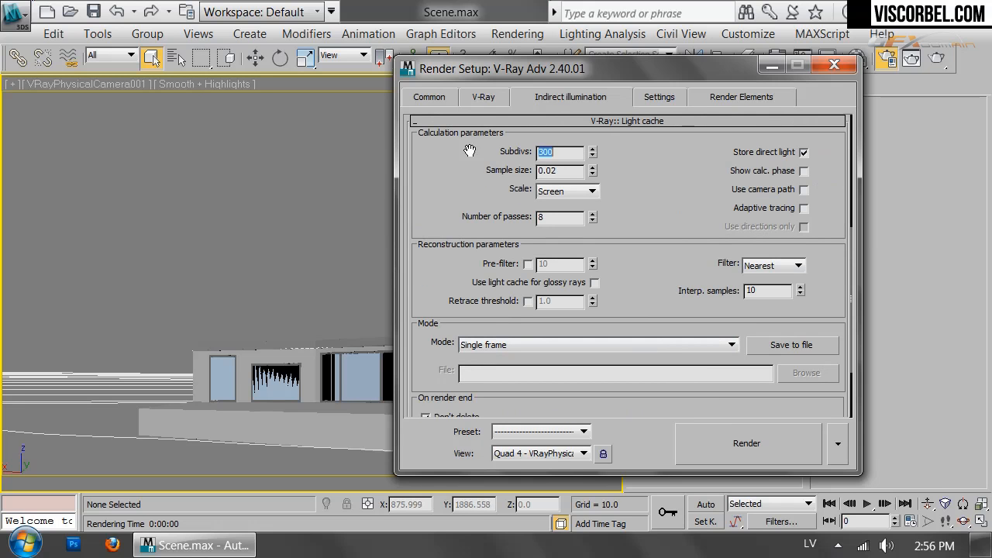
left_click(804, 170)
Enable the calculation phase display for the irradiance map.
left_click_drag(676, 166, 674, 374)
left_click(692, 340)
mouse_move(711, 301)
left_mouse_down()
mouse_move(725, 219)
mouse_move(718, 302)
mouse_move(716, 287)
left_mouse_up()
left_click(531, 266)
left_click_drag(525, 129, 534, 165)
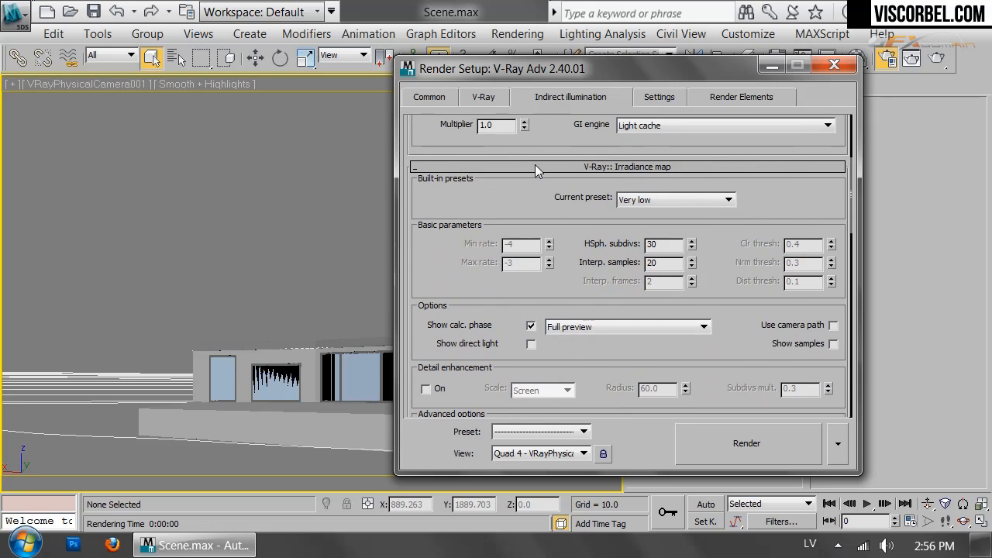
left_click(534, 165)
left_click_drag(655, 328, 633, 237)
scroll(579, 197, "down", 3)
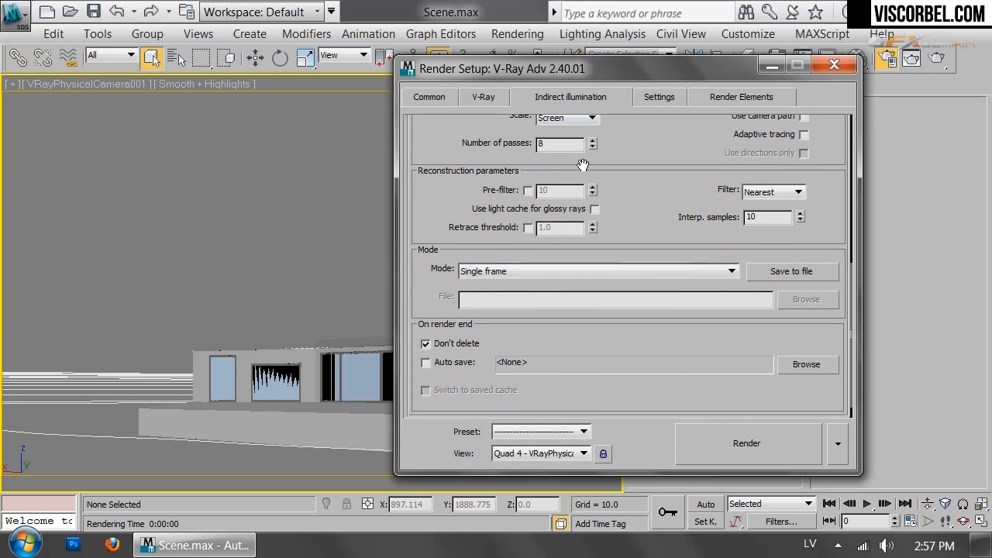
scroll(586, 198, "up", 3)
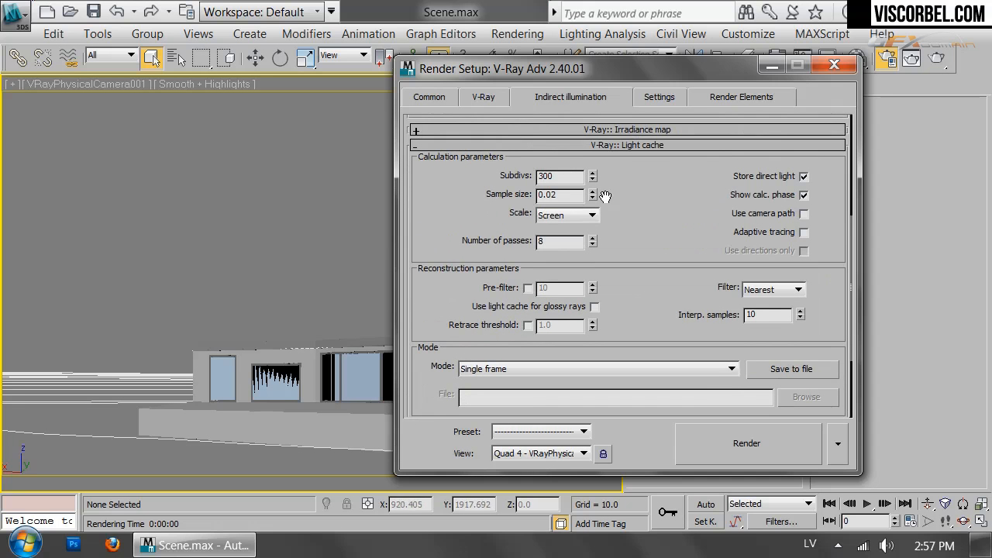
Set the DMC sampler's adaptive amount to 1.0 and noise threshold to 0.015.
left_click(642, 95)
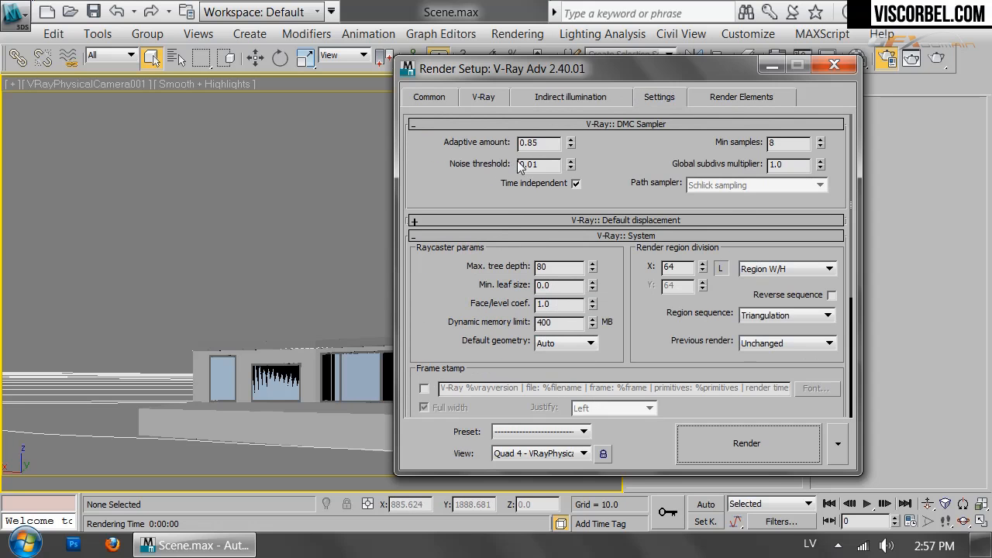
left_click_drag(544, 142, 425, 133)
type("10")
key("BackSpace")
key("Return")
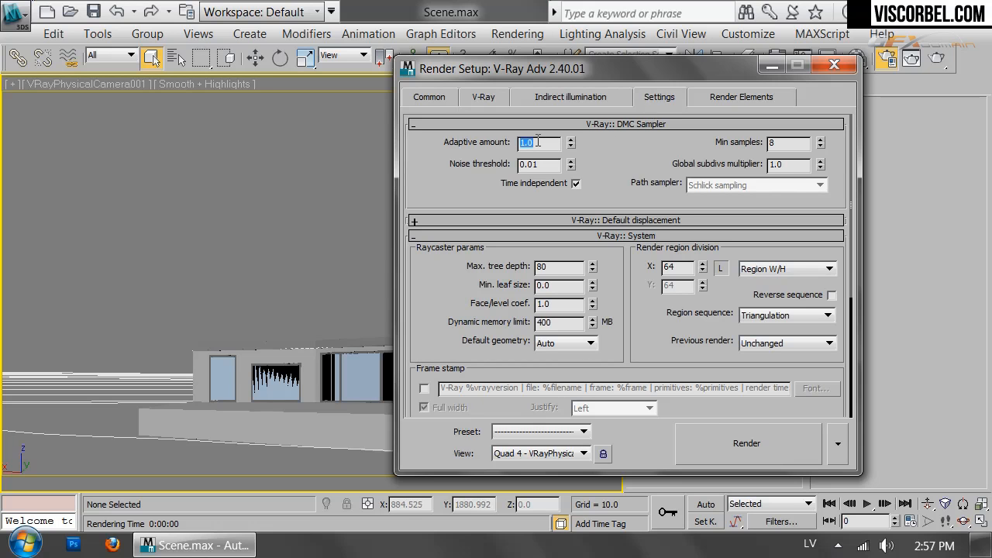
left_click_drag(546, 166, 533, 166)
double_click(534, 165)
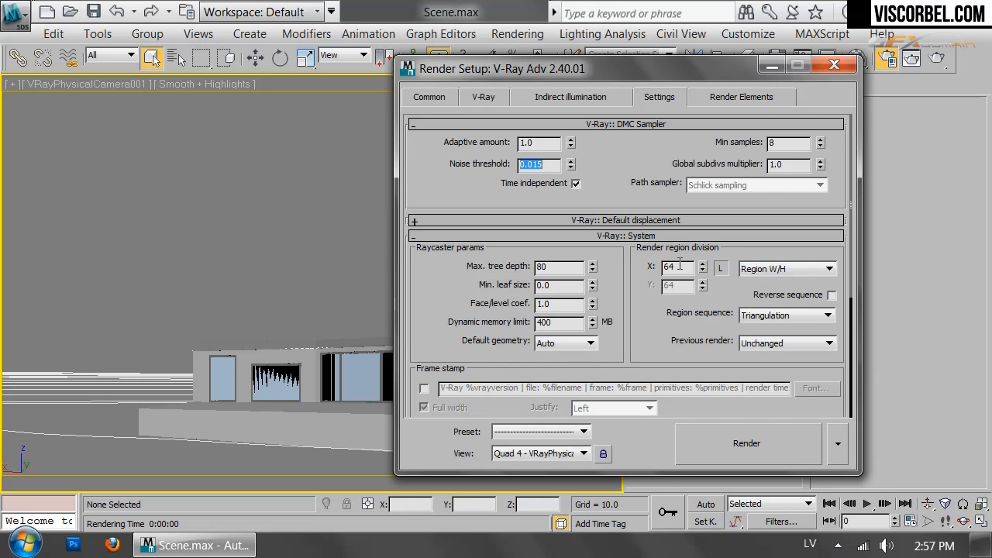
Configure the V-Ray system settings with Dynamic default geometry, a 20000 MB dynamic memory limit and a render region size of 16.
left_click(551, 346)
left_click(551, 368)
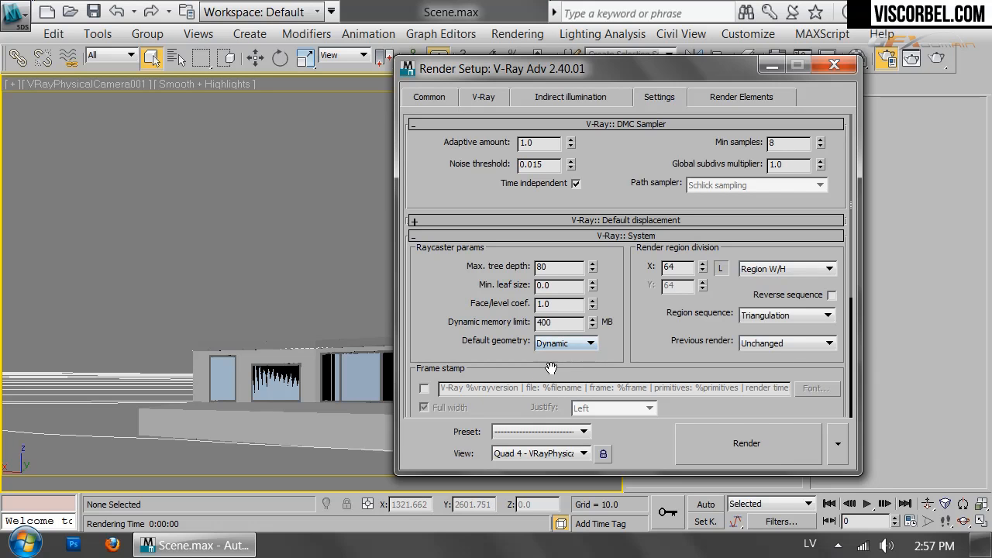
left_click_drag(562, 326, 461, 312)
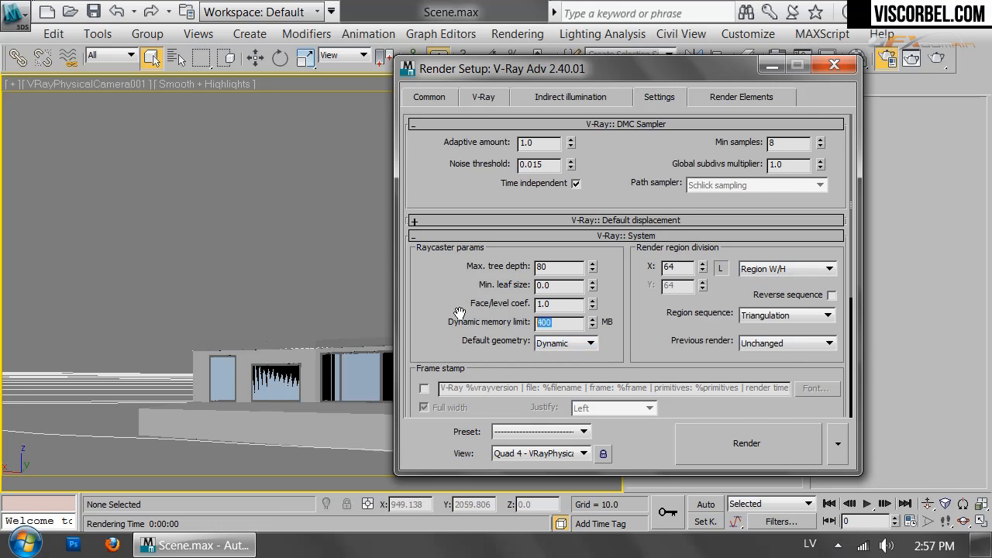
type("20000")
key("Return")
left_click(620, 321)
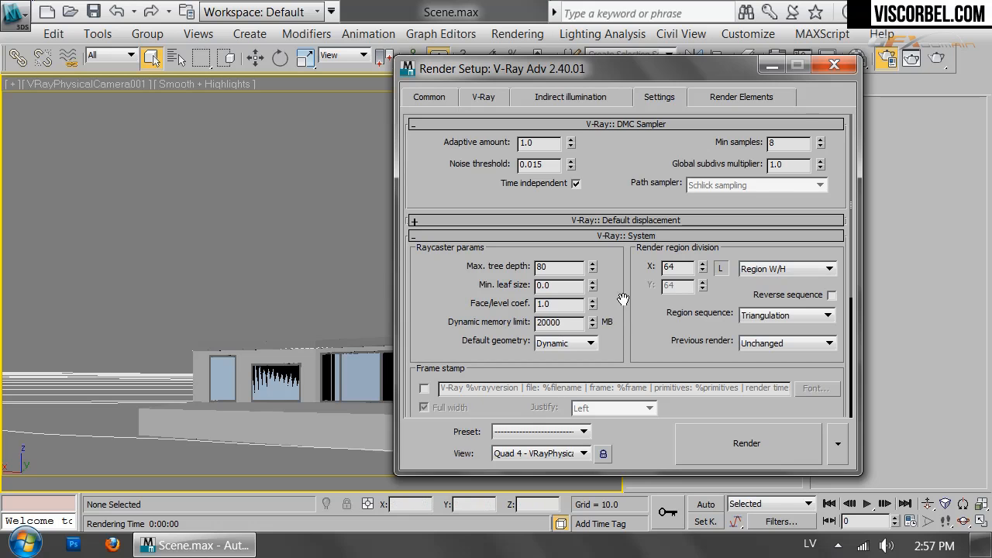
double_click(681, 267)
type("16")
Run a test render with the new settings, then close the frame buffer, message log and render settings.
left_click(949, 60)
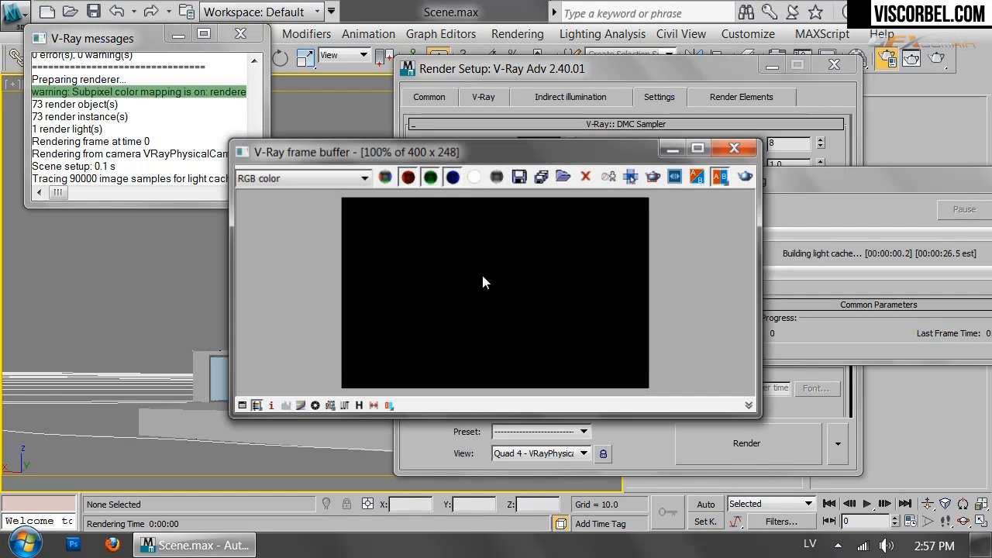
left_click(736, 146)
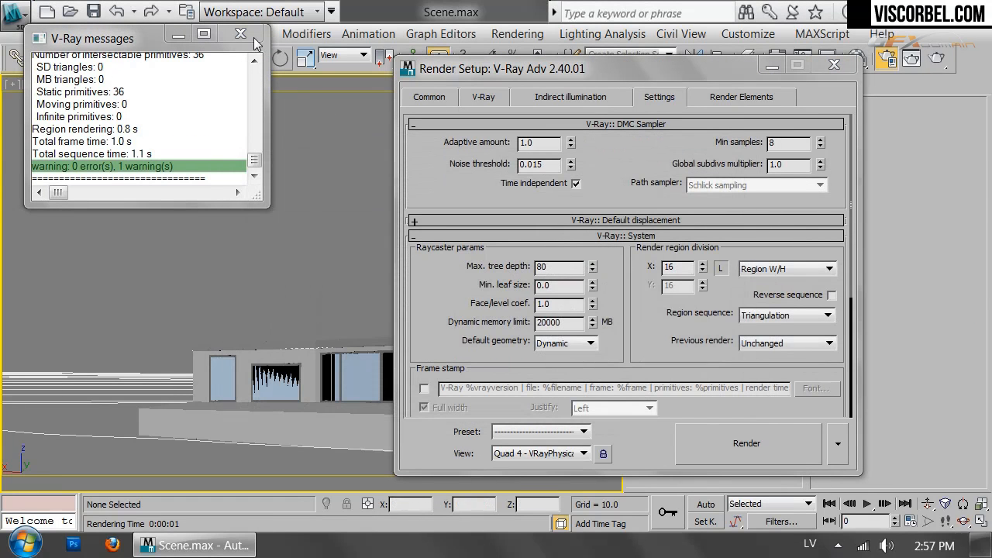
left_click(240, 33)
left_click(834, 64)
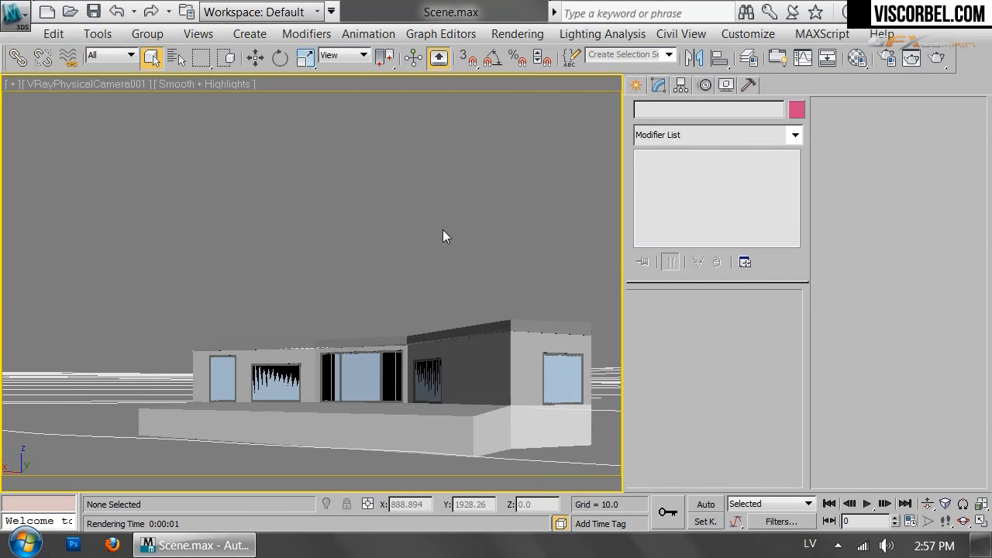
Create a VRaySun in the Top view, aimed at the house from the lower-right side of the contours, with an automatic VRaySky environment map.
key("t")
left_click(634, 85)
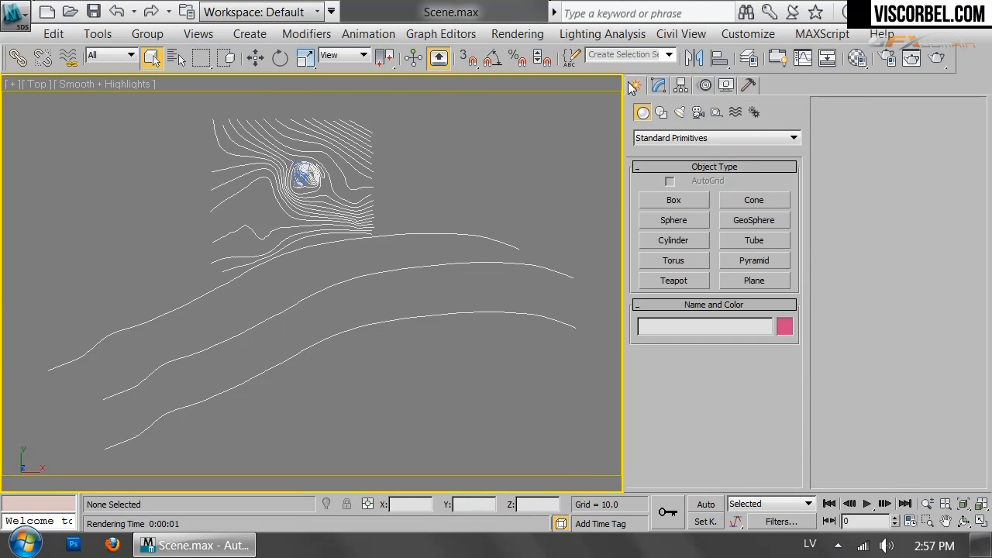
left_click(680, 112)
left_click(677, 138)
left_click(663, 171)
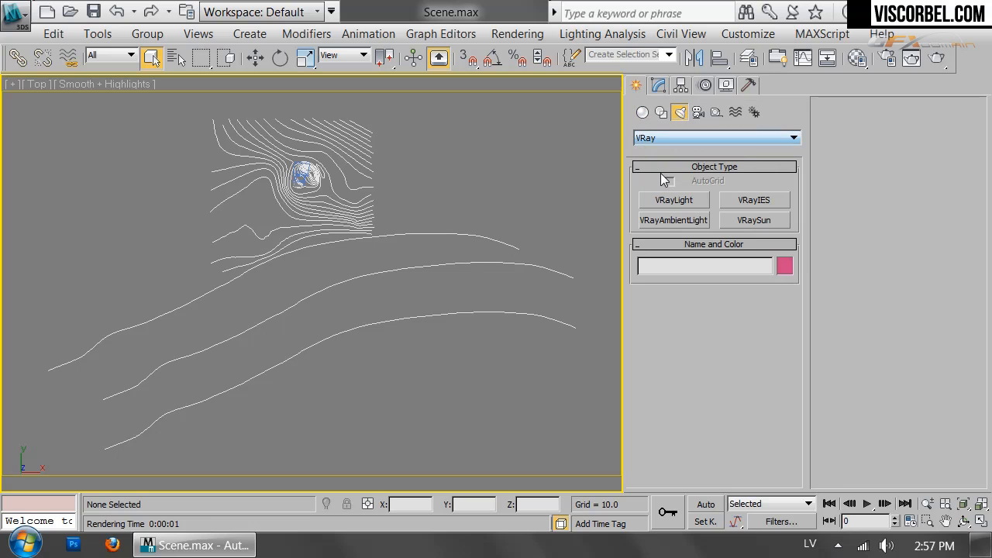
left_click(756, 221)
scroll(199, 282, "up", 5)
middle_click_drag(200, 282, 299, 299)
scroll(298, 298, "up", 3)
middle_click_drag(435, 262, 151, 372)
scroll(213, 268, "up", 3)
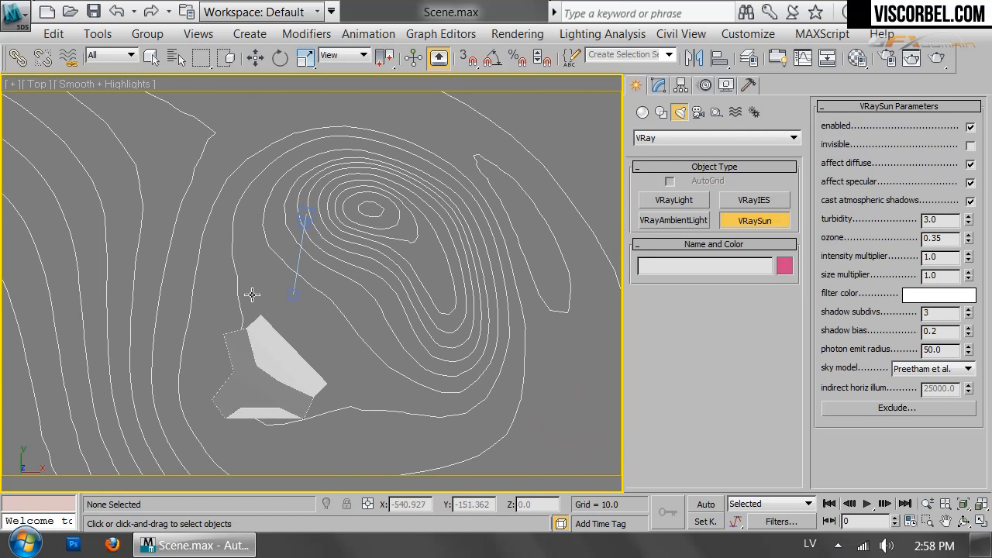
scroll(443, 372, "down", 5)
middle_click_drag(443, 372, 332, 302)
scroll(333, 303, "down", 1)
left_click_drag(556, 359, 314, 307)
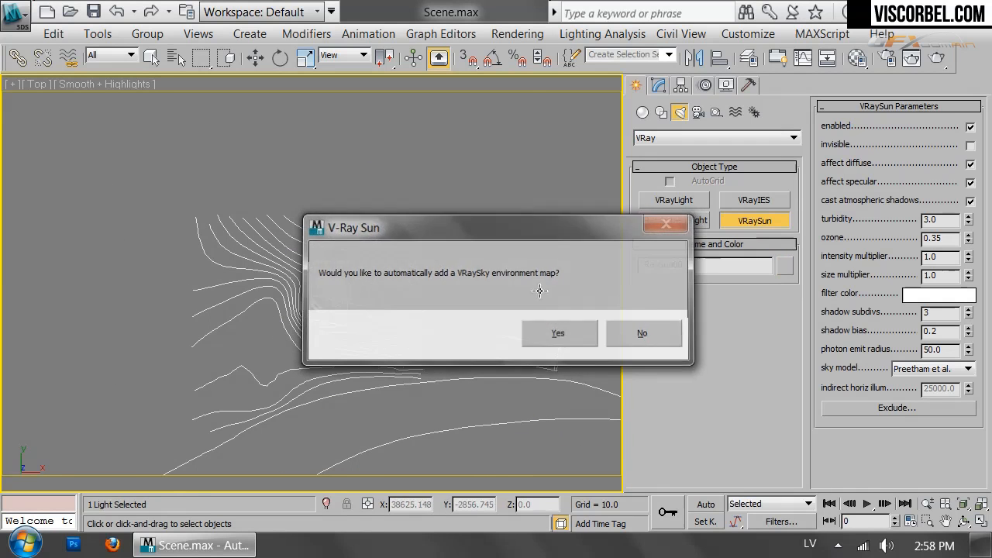
left_click(535, 332)
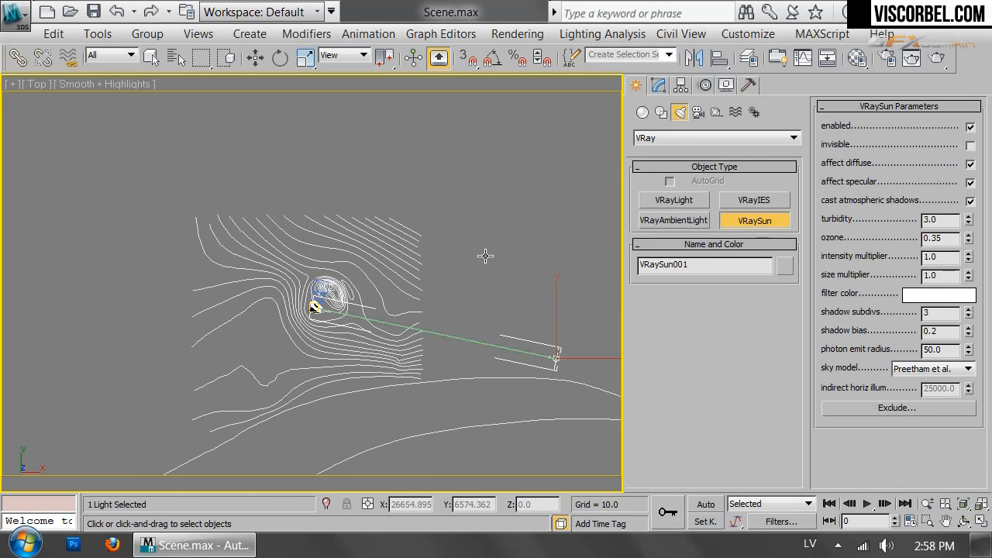
Raise the VRaySun in the Front view to a height of about 41879 units and return to the camera view.
key("f")
scroll(465, 259, "down", 3)
middle_click_drag(463, 259, 425, 337)
key("w")
left_click_drag(476, 308, 462, 172)
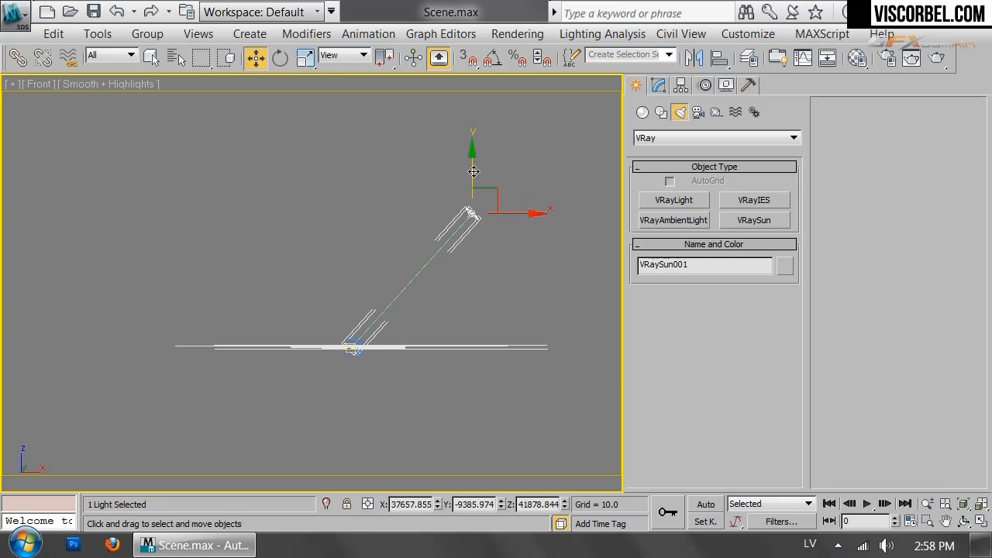
key("c")
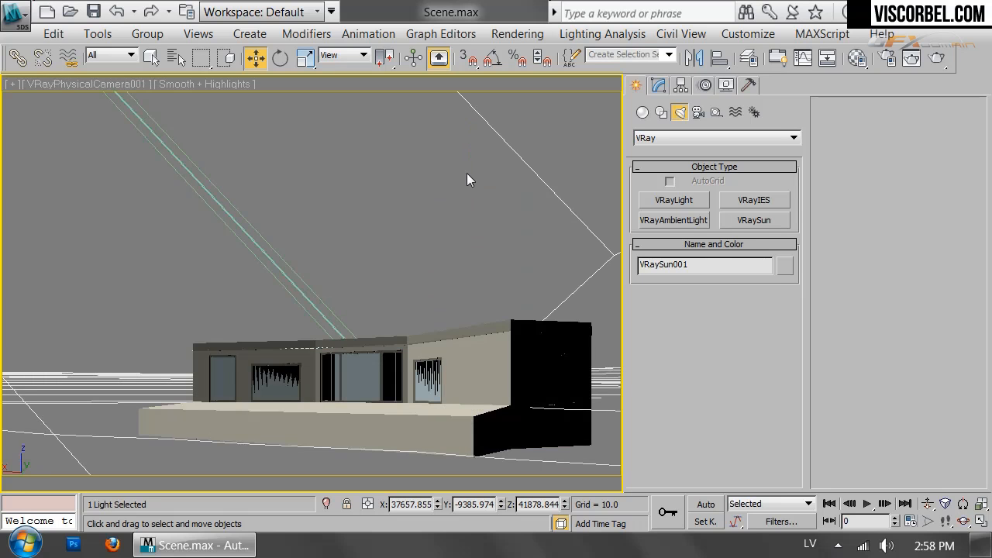
Check the common render settings and the environment map assigned to the scene background.
left_click(888, 58)
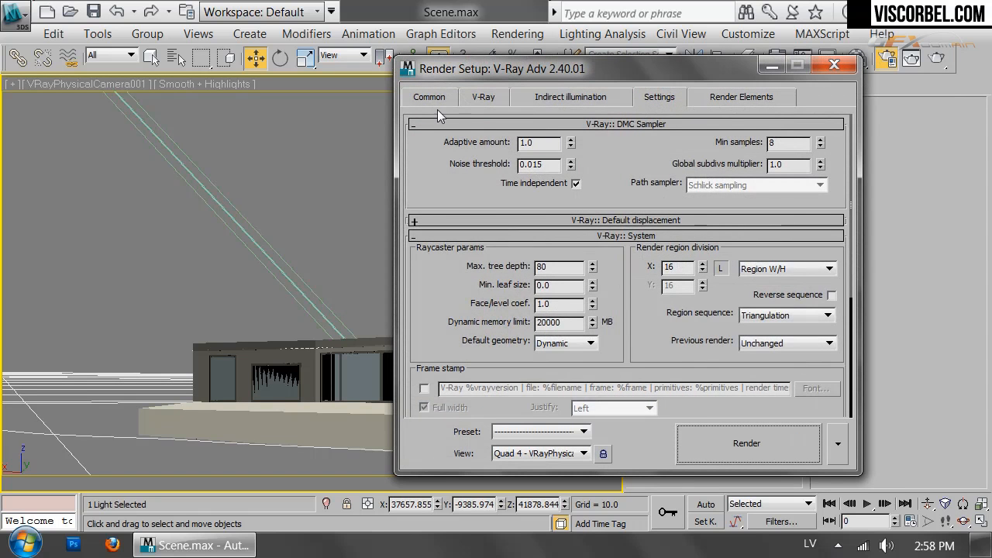
left_click(423, 97)
left_click(517, 33)
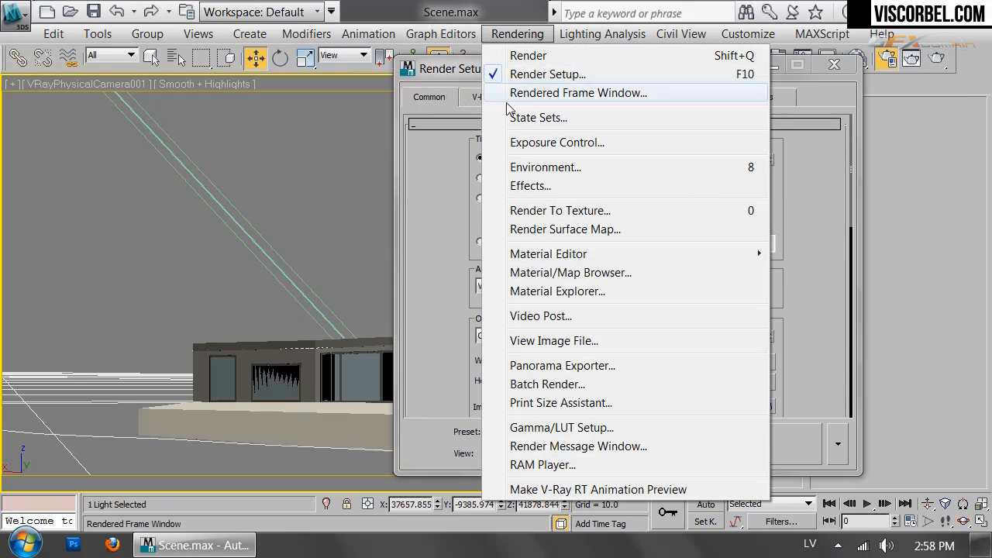
left_click(533, 166)
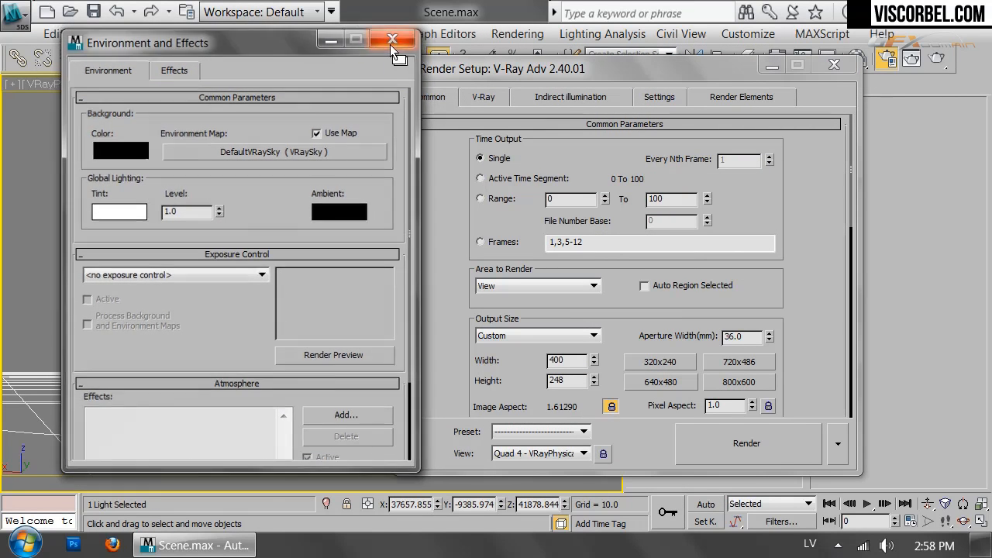
left_click(390, 42)
Test render the camera view with the sun and sky, then close the frame buffer, render settings and message log.
left_click(775, 443)
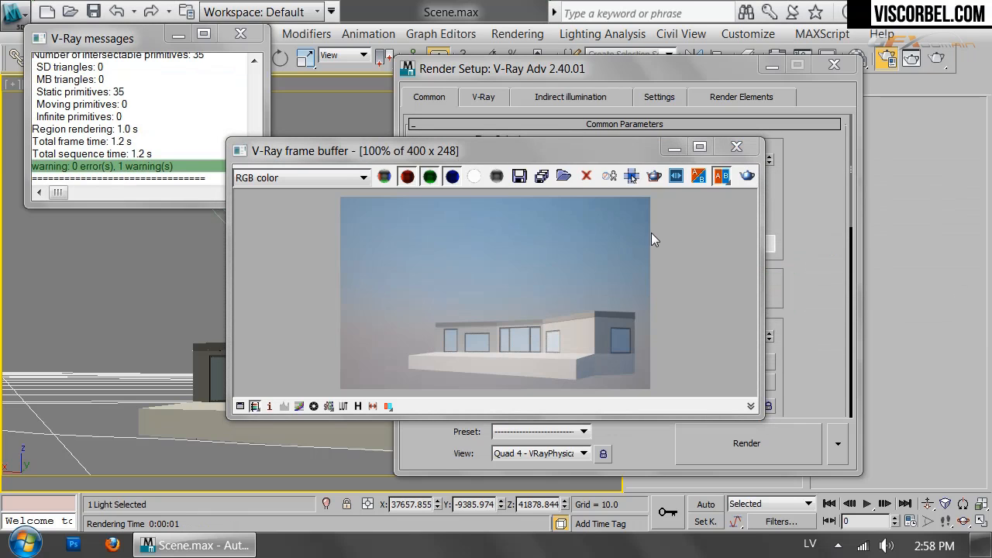
left_click(734, 149)
left_click(833, 65)
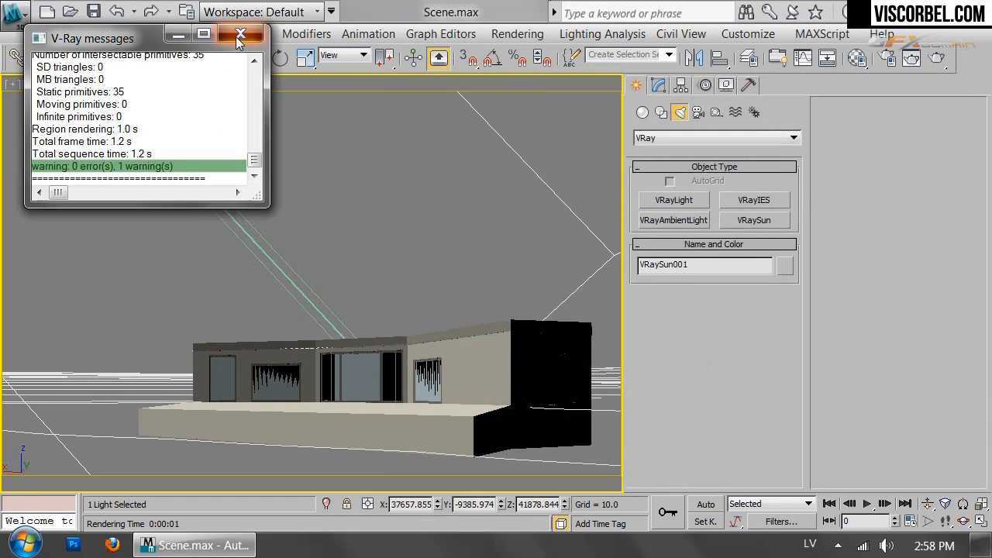
left_click(239, 36)
Set the white balance of VRayPhysicalCamera001 to Neutral and its shutter speed to 150.
left_click(176, 57)
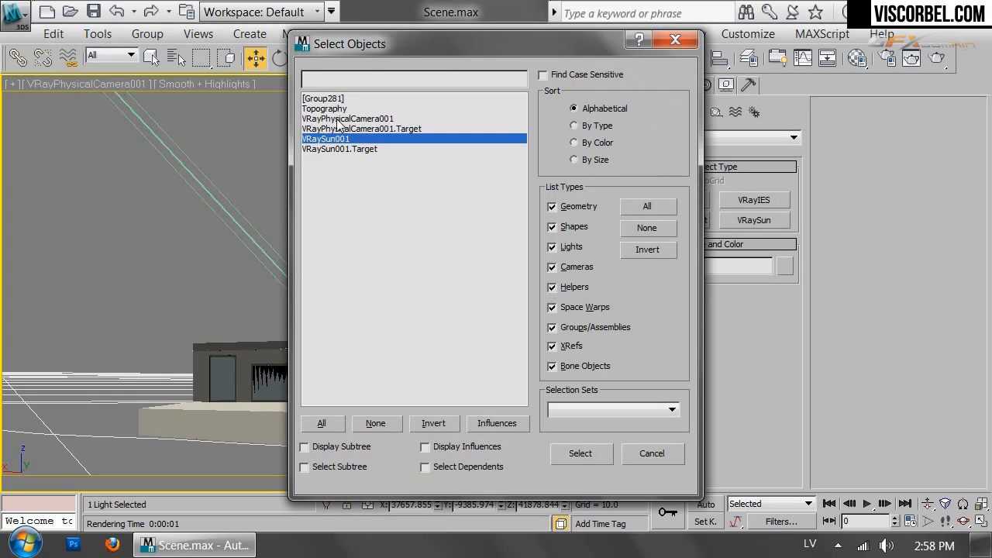
left_click(339, 118)
left_click(581, 454)
left_click(659, 85)
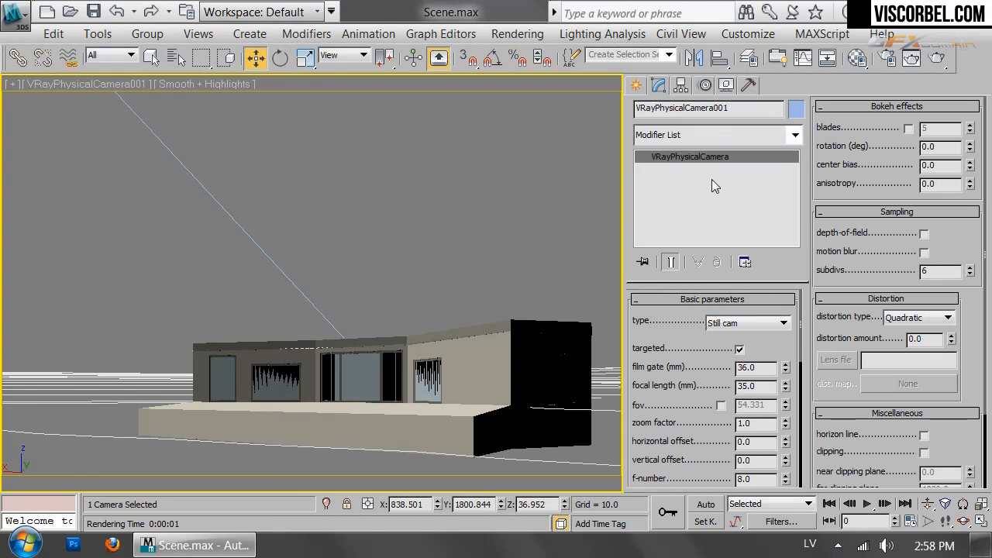
scroll(657, 423, "down", 6)
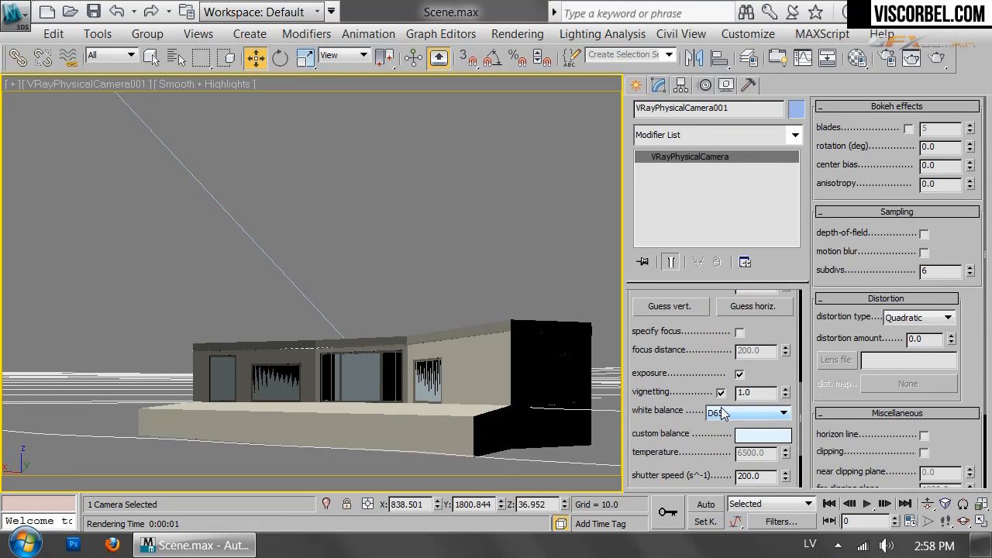
left_click(722, 413)
left_click(727, 439)
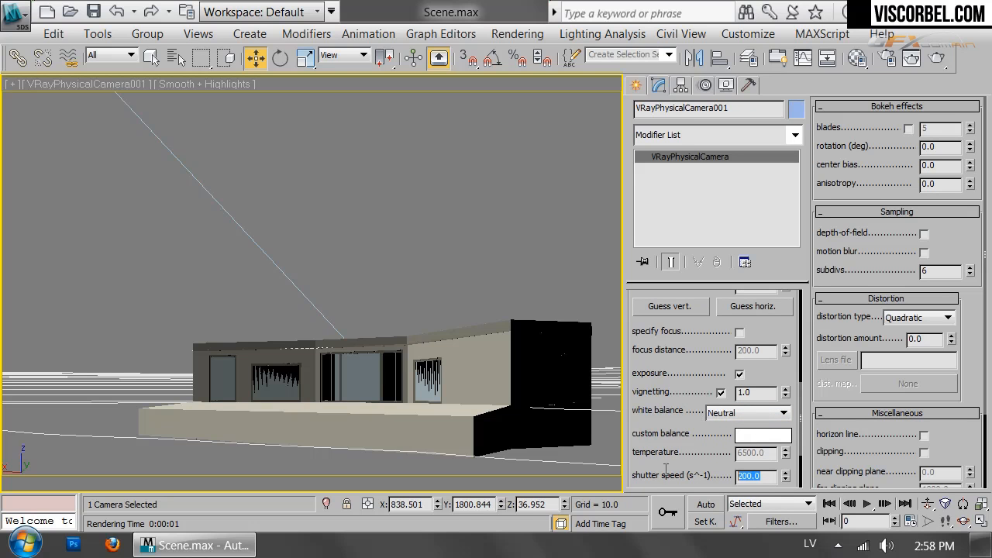
type("15")
Test render the scene with the adjusted camera, close the message log and clear the selection.
left_click(937, 62)
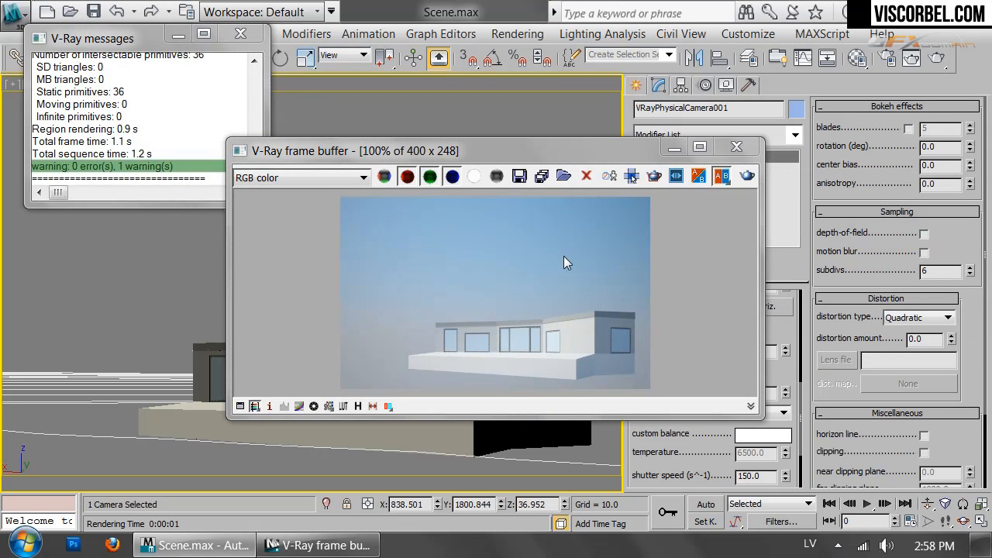
left_click(239, 34)
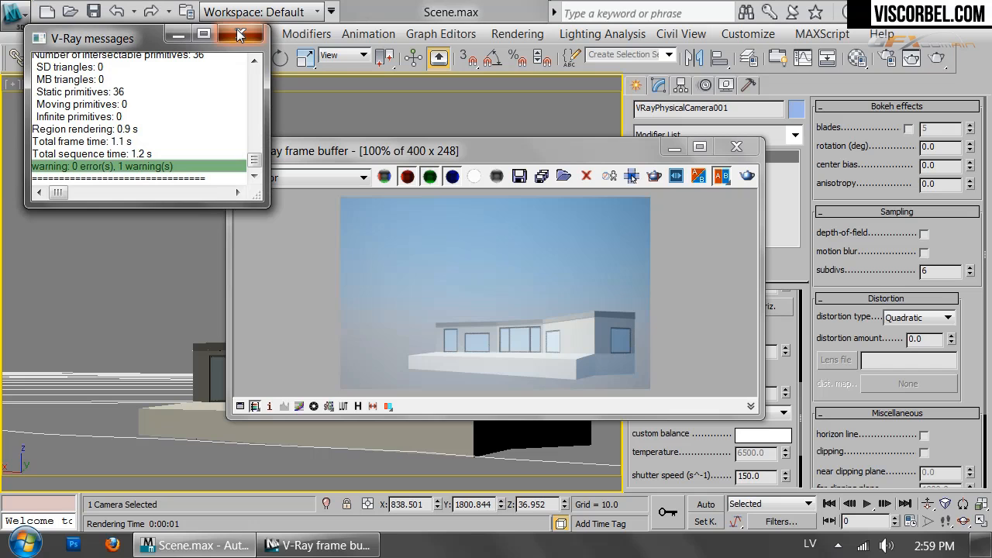
left_click(452, 233)
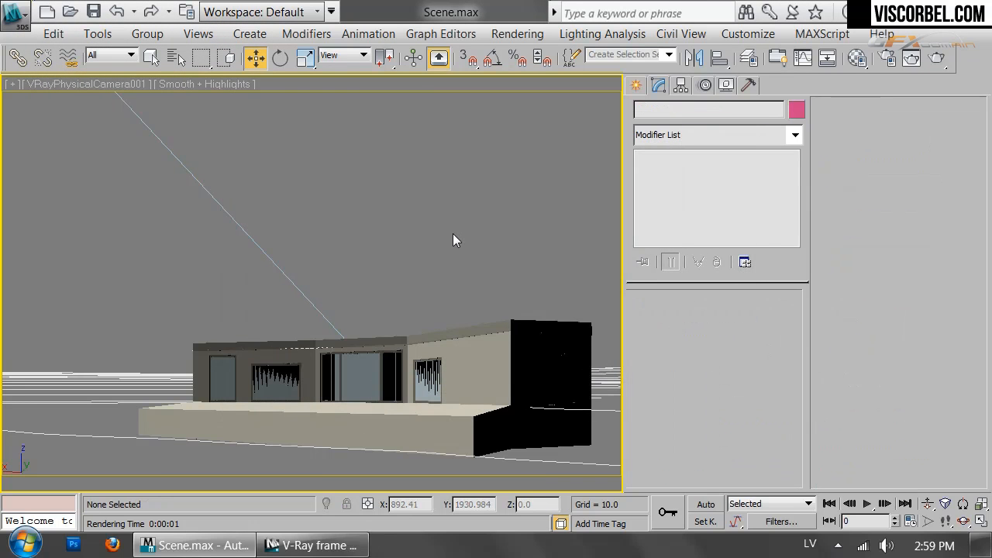
Examine the Topography contour spline around the house in the Top view, selecting it and clearing the selection.
key("t")
scroll(428, 243, "down", 2)
middle_click_drag(447, 354, 396, 250)
scroll(318, 207, "up", 2)
middle_click_drag(318, 209, 318, 310)
scroll(318, 310, "up", 4)
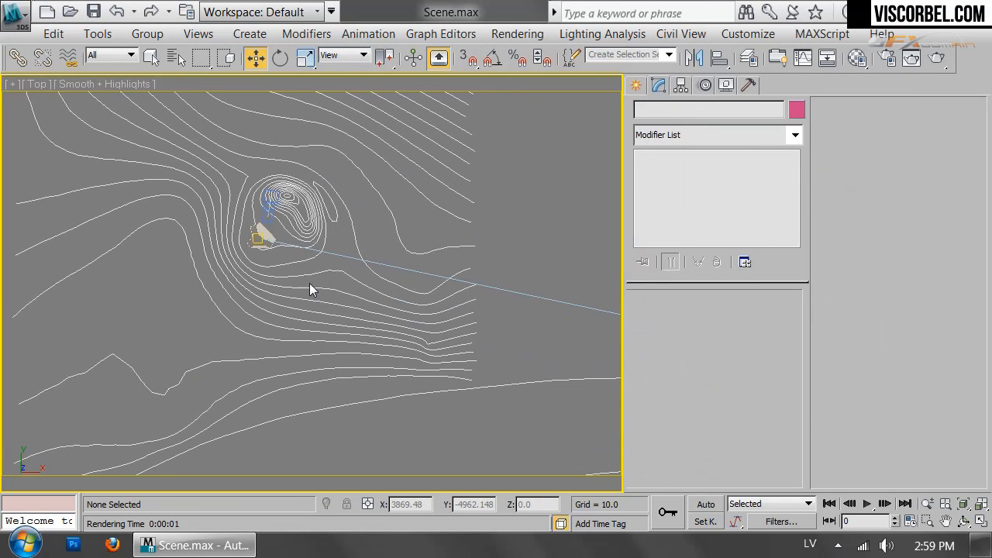
middle_click_drag(303, 160, 347, 373)
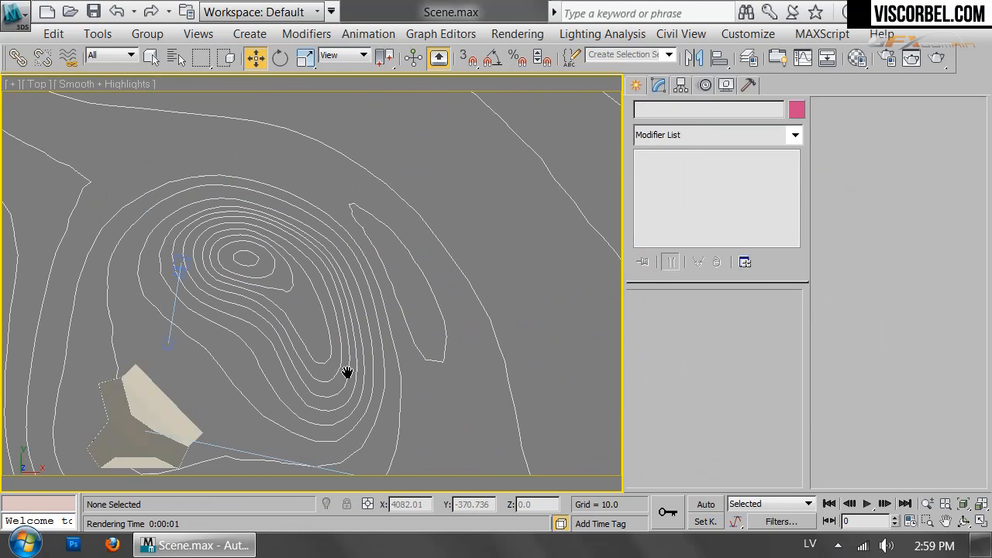
left_click(317, 288)
scroll(380, 359, "down", 5)
middle_click_drag(397, 413, 383, 243)
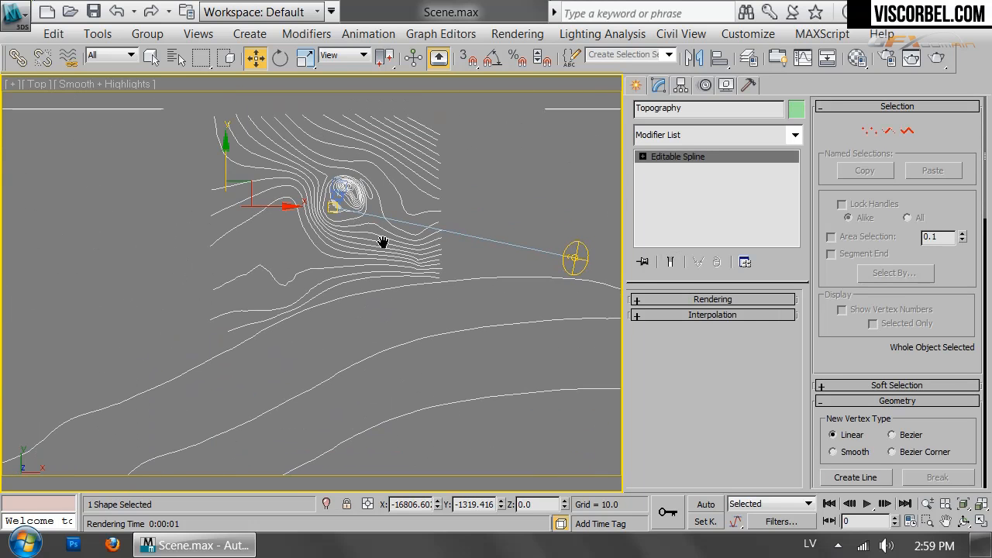
left_click(468, 144)
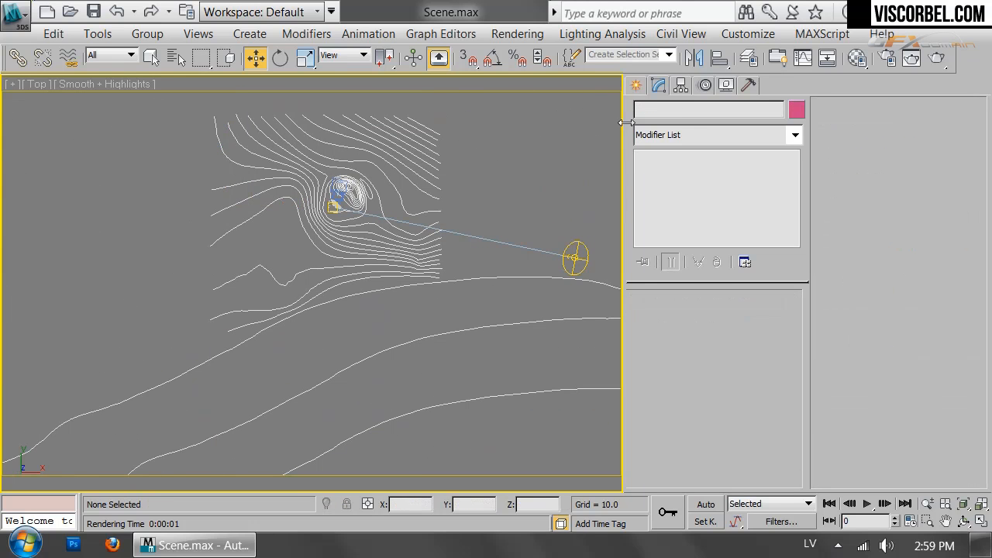
Create a SplineLand object in the Top view on the empty area beside the topography contours.
left_click(637, 85)
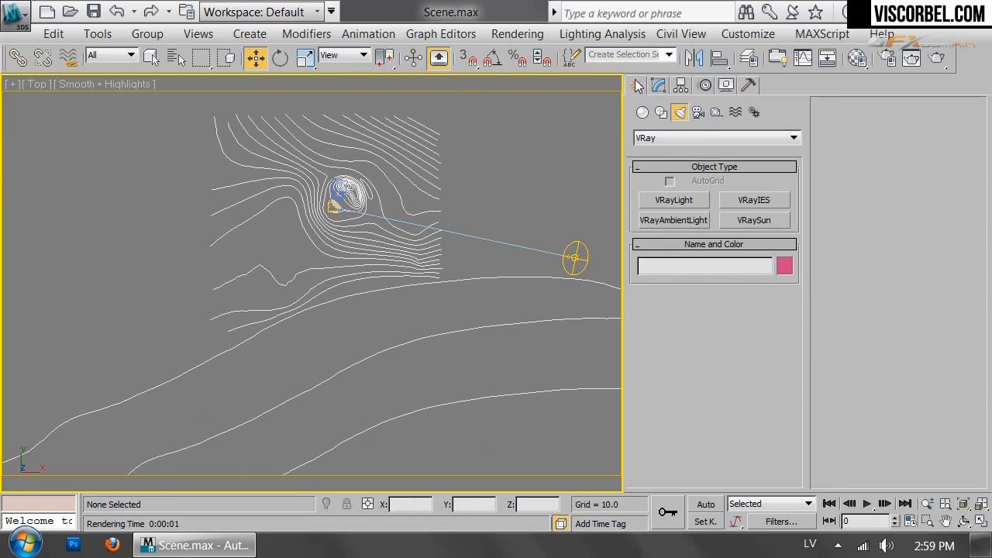
left_click(642, 113)
left_click(660, 141)
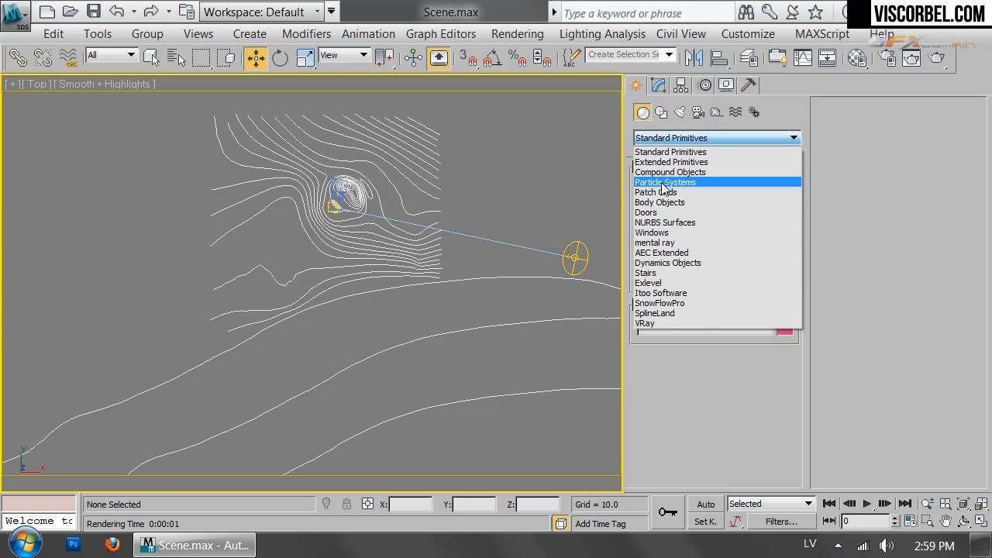
left_click(669, 317)
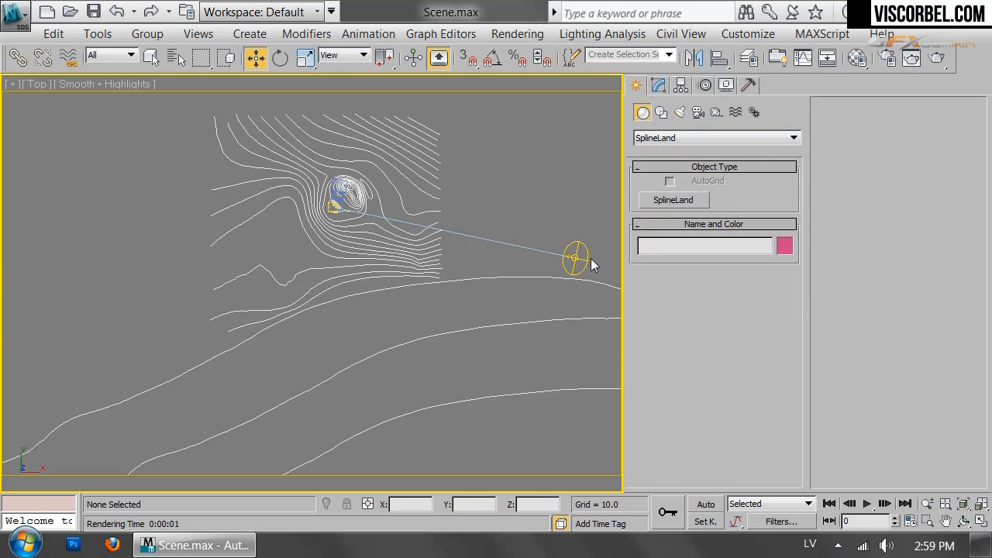
middle_click_drag(458, 163, 401, 269)
scroll(401, 268, "up", 3)
left_click(655, 88)
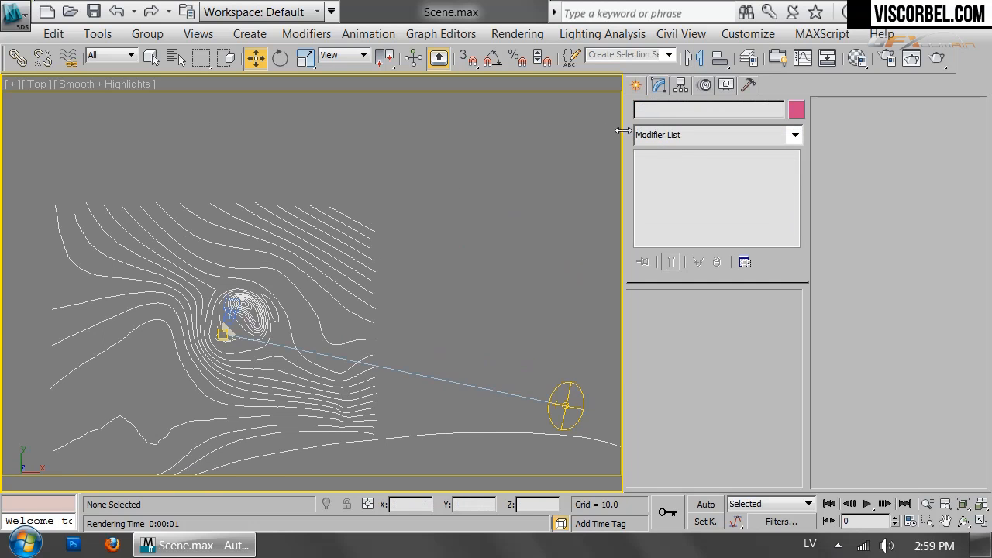
left_click(636, 84)
left_click(674, 200)
left_click_drag(497, 186, 524, 215)
Add the Topography spline as the source object of the SplineLand terrain.
scroll(351, 327, "up", 2)
middle_click_drag(350, 326, 463, 390)
scroll(414, 278, "up", 1)
left_click(668, 445)
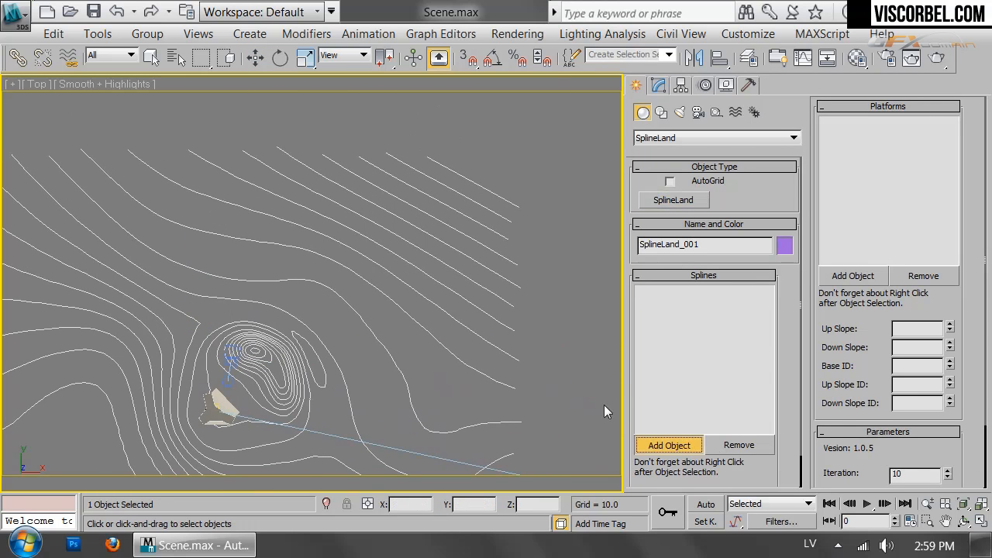
scroll(347, 344, "down", 2)
middle_click_drag(347, 343, 370, 308)
scroll(370, 306, "up", 1)
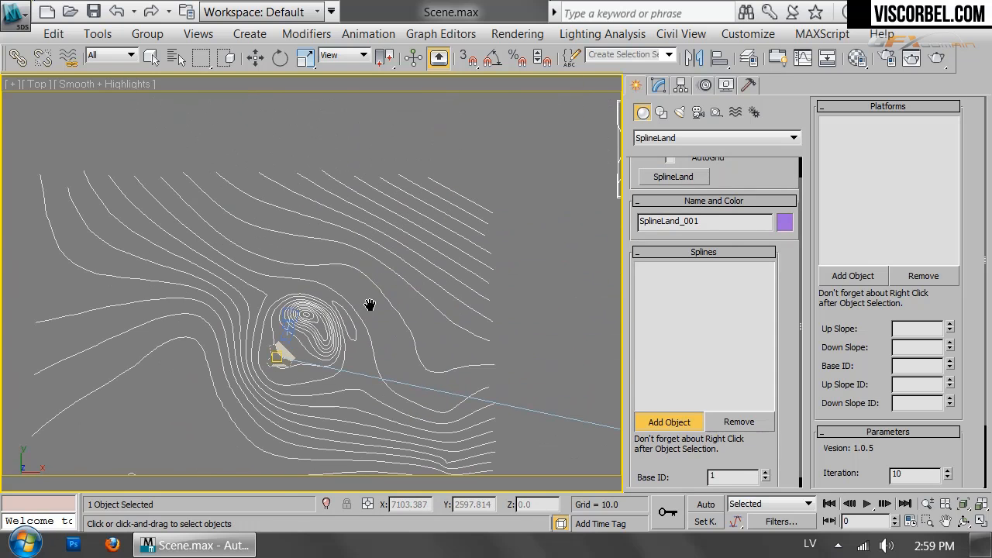
left_click(390, 294)
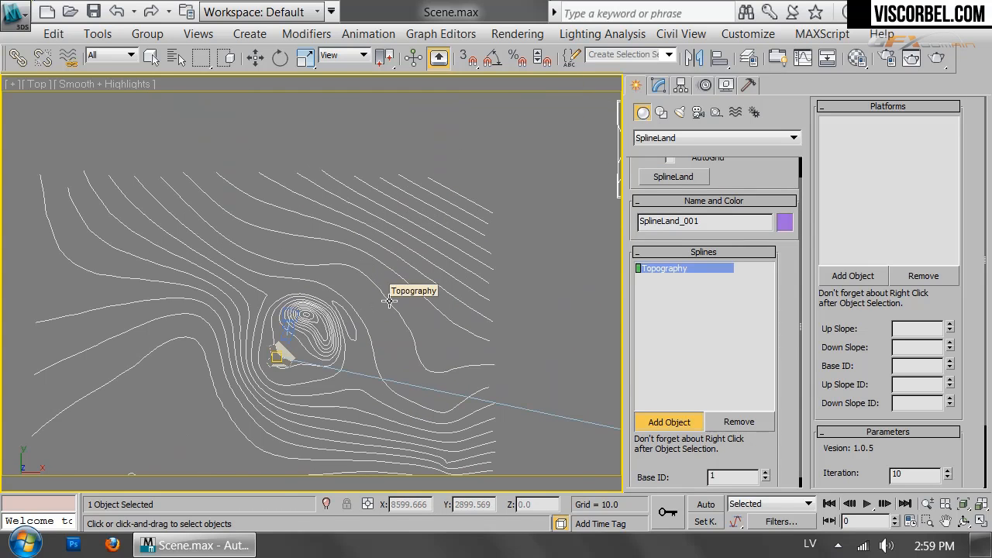
Generate the SplineLand terrain surface from the Topography spline with 10 iterations.
scroll(390, 294, "down", 2)
middle_click_drag(390, 295, 426, 313)
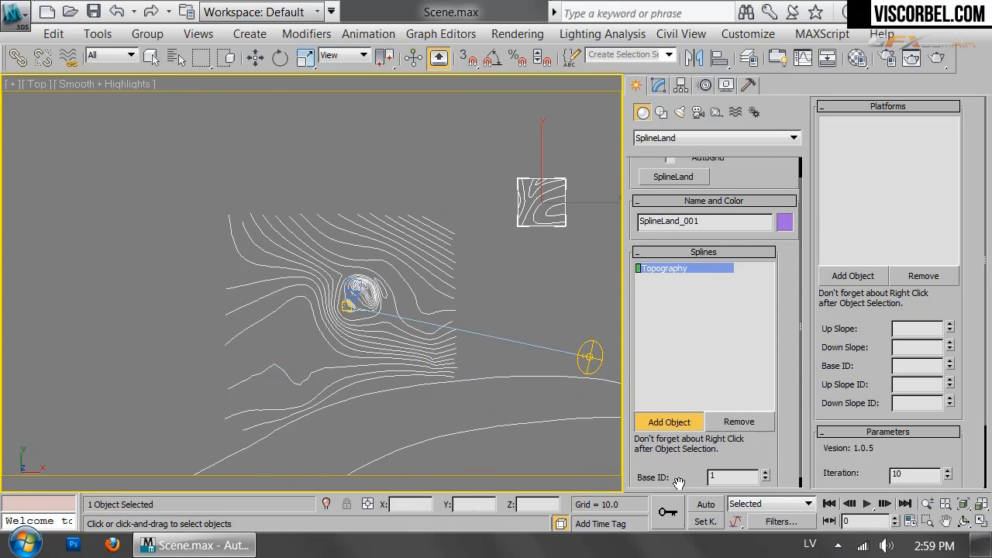
scroll(679, 483, "down", 1)
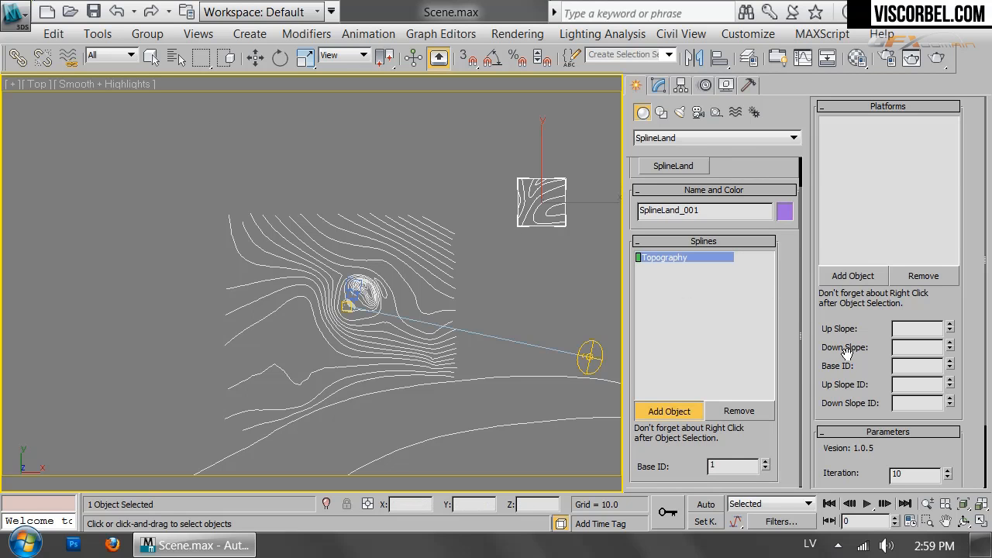
left_click_drag(847, 353, 849, 279)
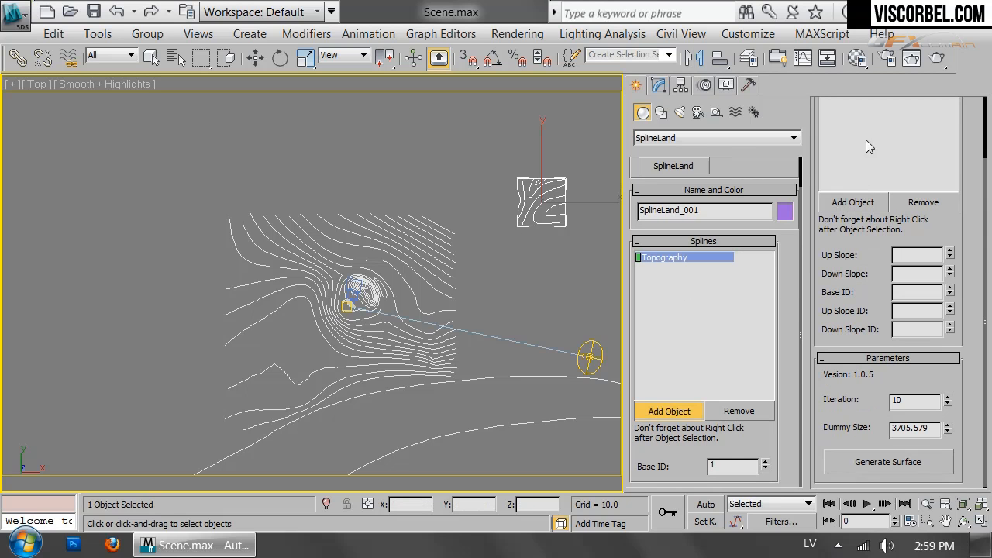
left_click(902, 459)
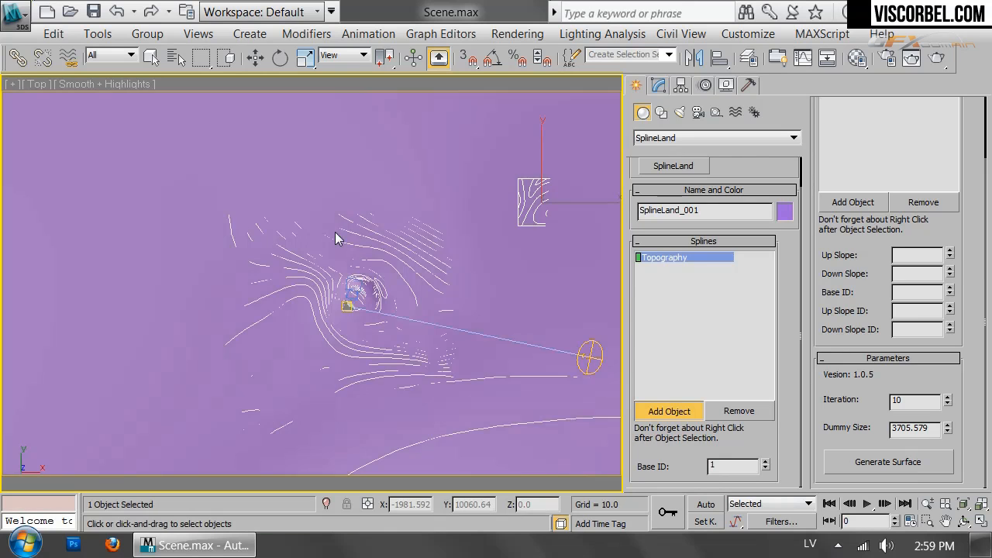
Inspect the generated terrain surface around the house and hill in the camera and Perspective views.
key("c")
key("F4")
key("F4")
key("p")
key("z")
middle_click_drag(299, 207, 305, 277, "alt")
scroll(334, 349, "up", 4)
middle_click_drag(433, 380, 420, 283)
scroll(443, 181, "up", 3)
scroll(401, 303, "up", 4)
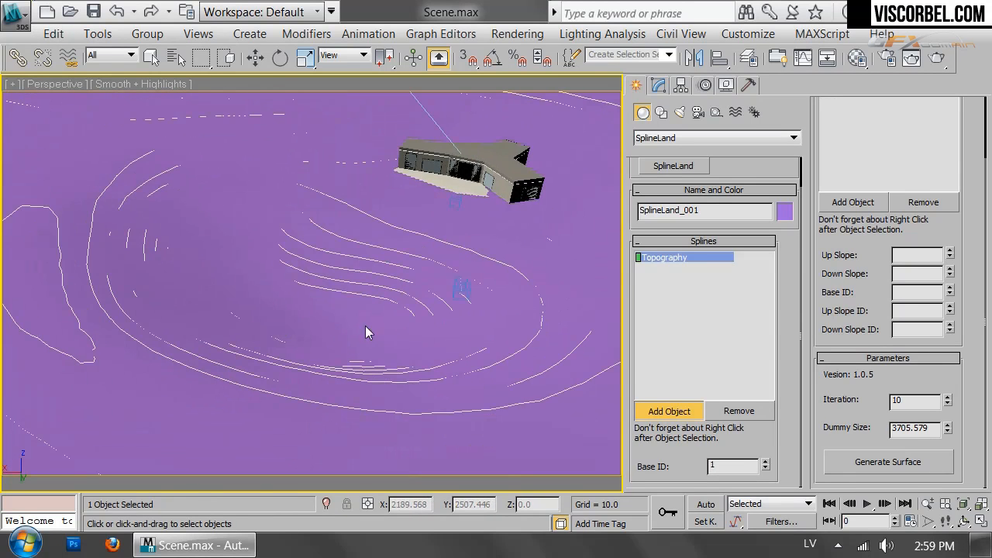
Examine the terrain's full extent in Perspective and how it meets the house in the camera view.
scroll(296, 244, "down", 5)
scroll(298, 189, "down", 5)
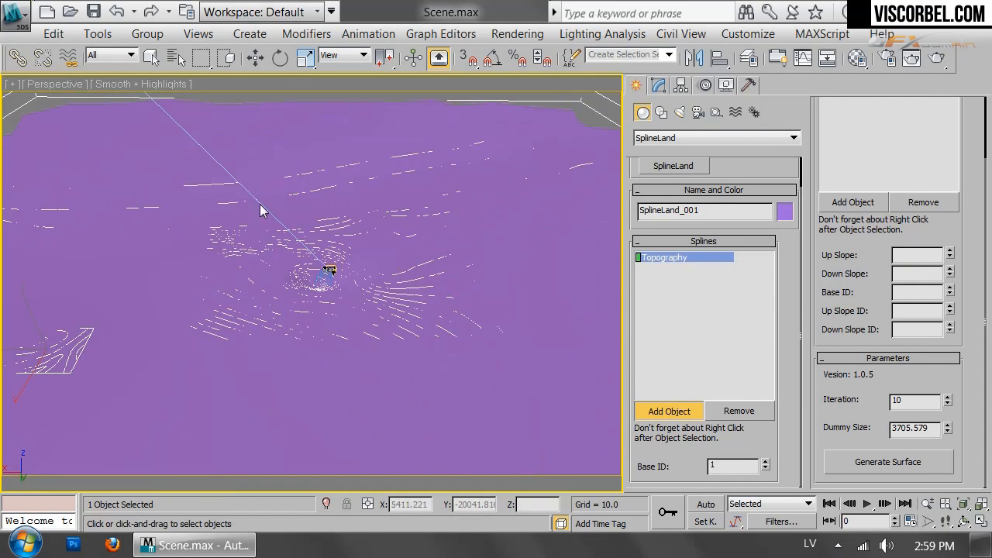
mouse_move(374, 243)
middle_mouse_down("alt")
mouse_move(421, 237)
mouse_move(441, 206)
mouse_move(463, 225)
mouse_move(369, 261)
middle_mouse_up("alt")
key("c")
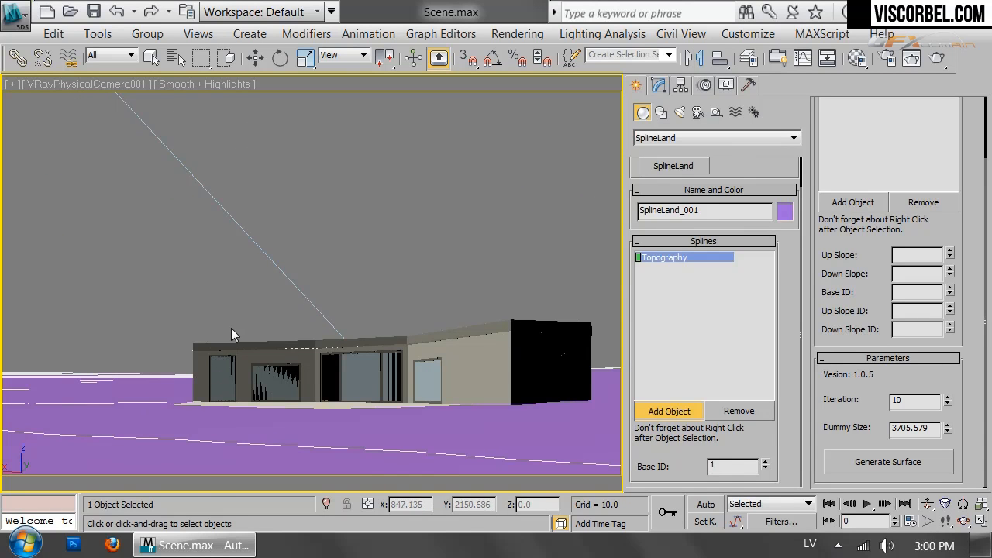
key("p")
key("z")
middle_click_drag(236, 338, 308, 323, "alt")
scroll(307, 318, "up", 5)
Display edged faces in Perspective and regenerate the SplineLand surface with 12 iterations.
key("F4")
middle_click_drag(431, 327, 435, 274, "alt")
scroll(434, 274, "up", 3)
middle_click_drag(337, 231, 253, 287)
scroll(254, 287, "up", 3)
scroll(274, 266, "up", 5)
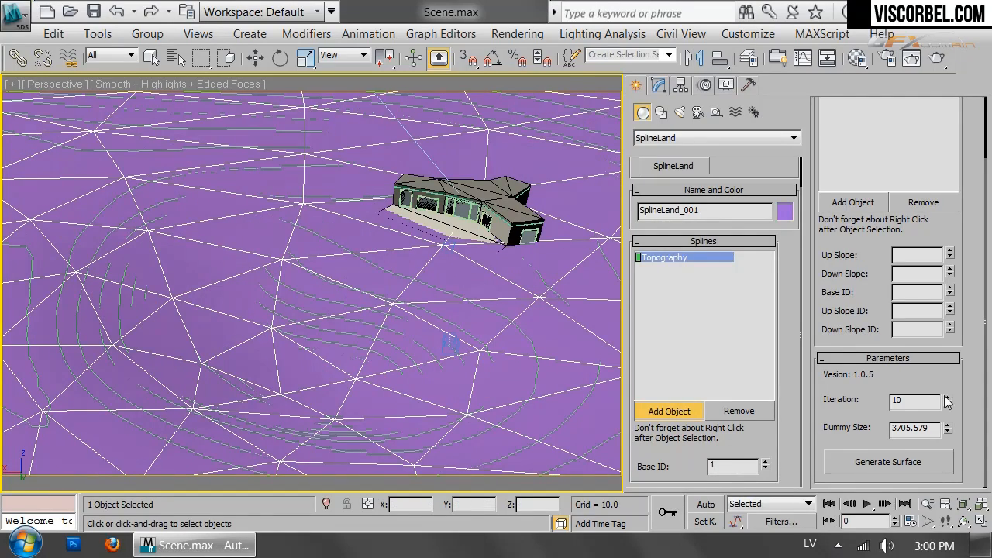
left_click(877, 464)
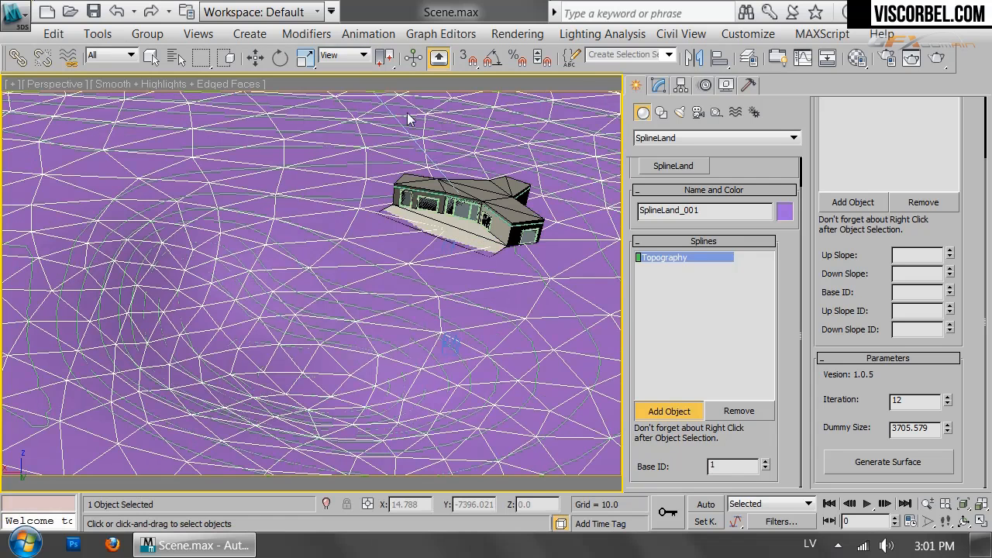
Examine the denser terrain mesh in the camera view and around the house in the Top view, and look over SplineLand's platform settings.
key("c")
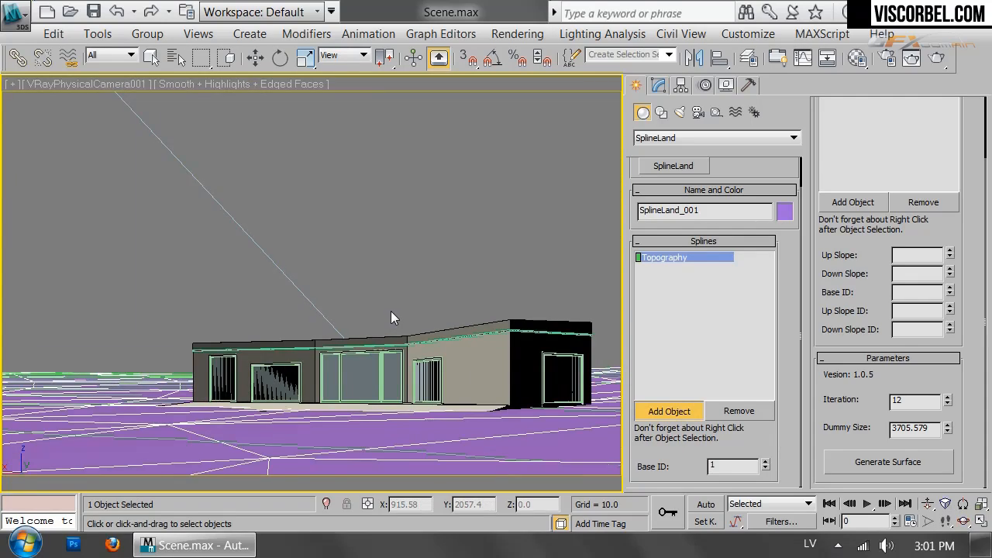
key("t")
key("z")
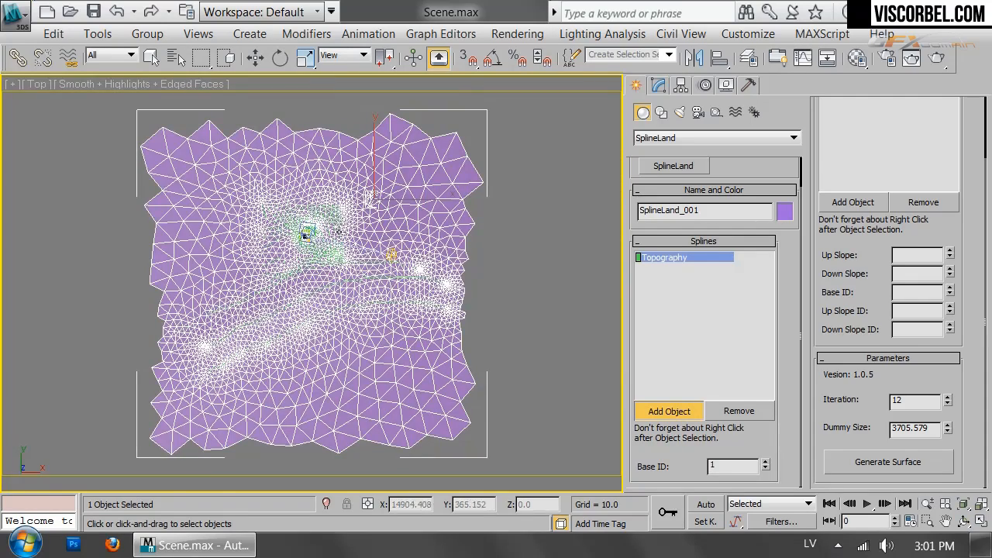
scroll(334, 258, "up", 3)
middle_click_drag(333, 258, 356, 189)
scroll(338, 272, "up", 3)
scroll(272, 234, "up", 6)
scroll(366, 137, "up", 3)
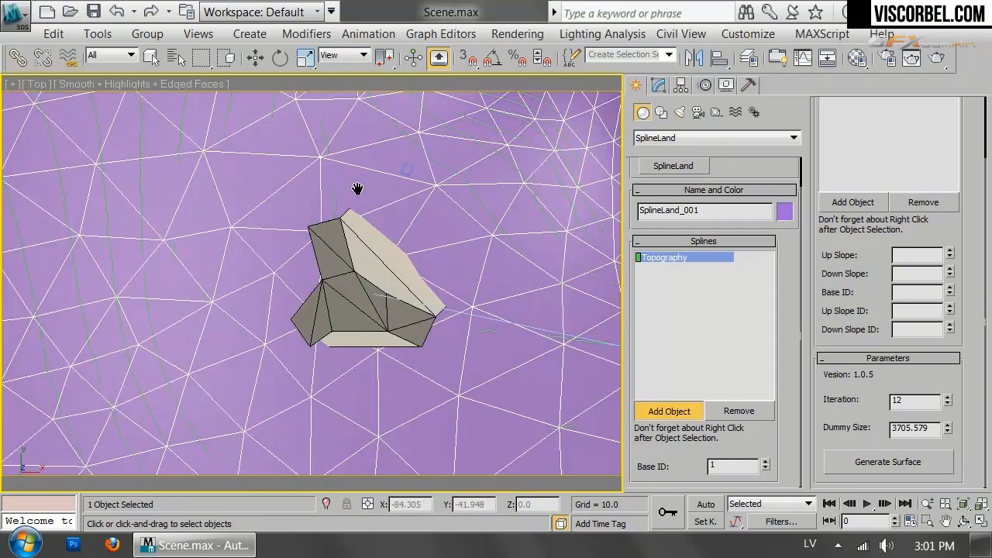
scroll(356, 192, "up", 2)
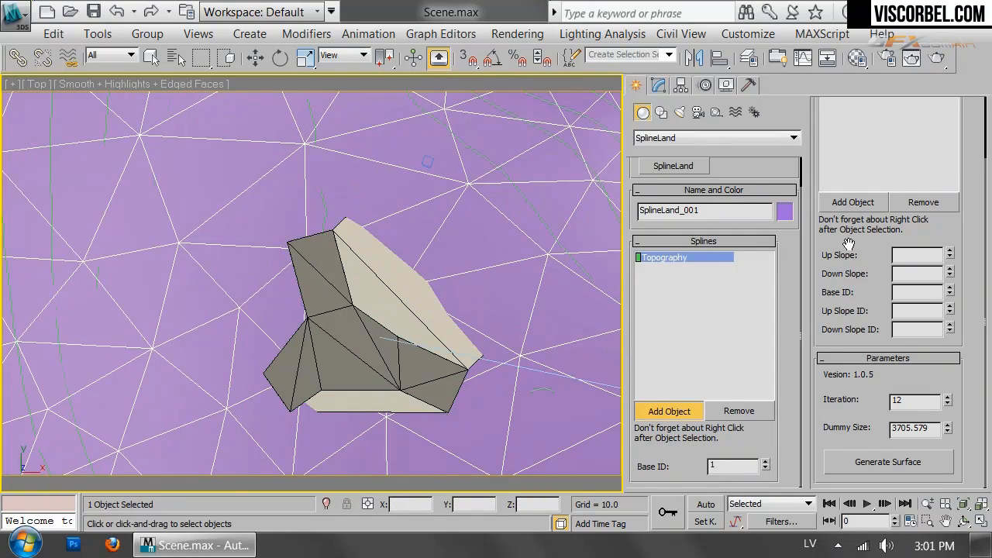
left_click_drag(849, 245, 863, 431)
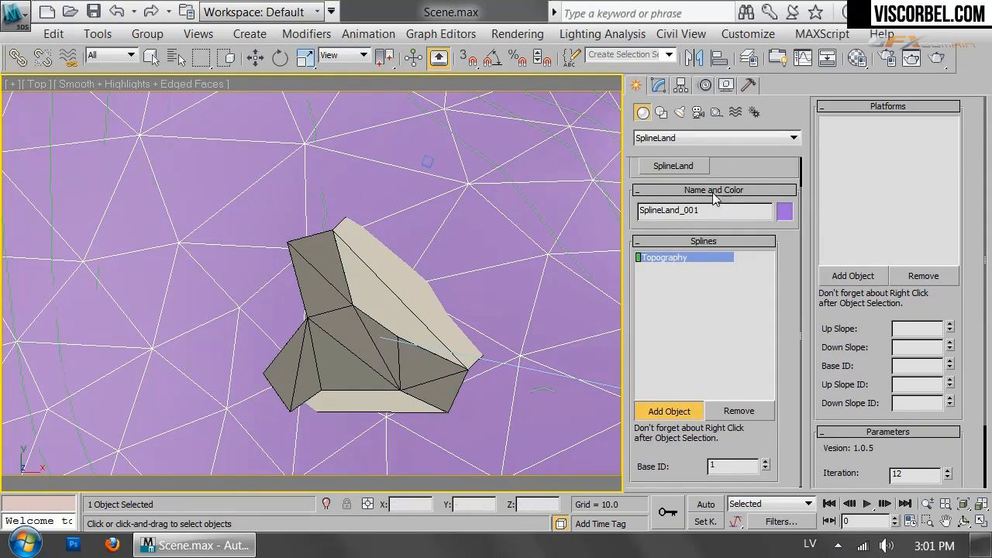
Draw a closed Line spline with straight segments around the house and its terrace, slightly outside their outlines, in the wireframe Top view.
right_click(505, 235)
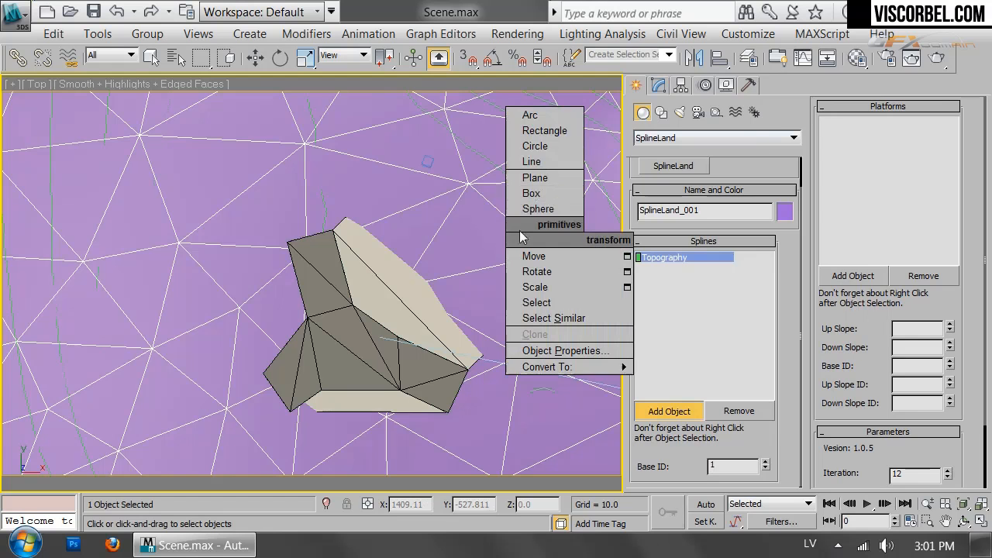
left_click(532, 160)
key("F3")
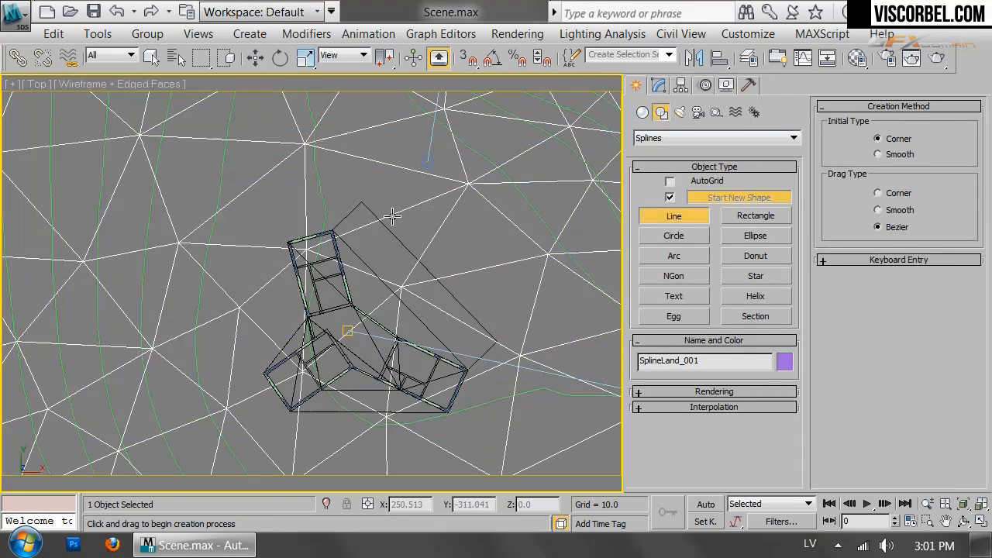
left_click(276, 234)
left_click(323, 222)
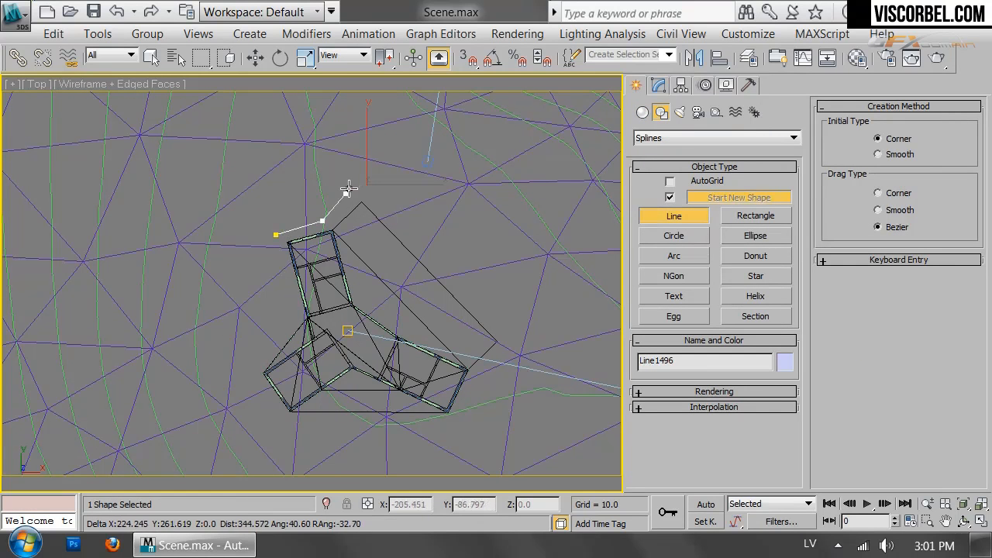
left_click(359, 187)
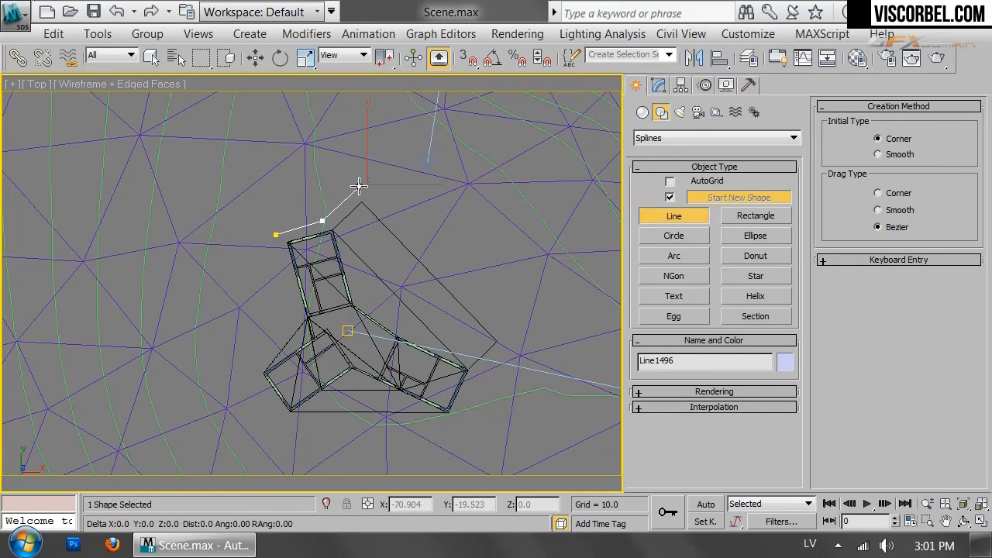
left_click(512, 342)
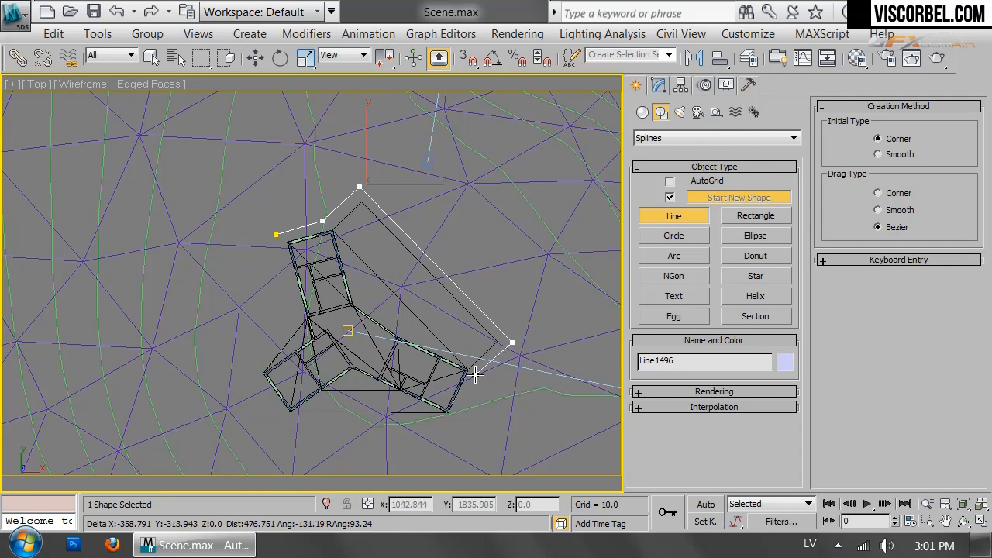
left_click(476, 375)
left_click(456, 423)
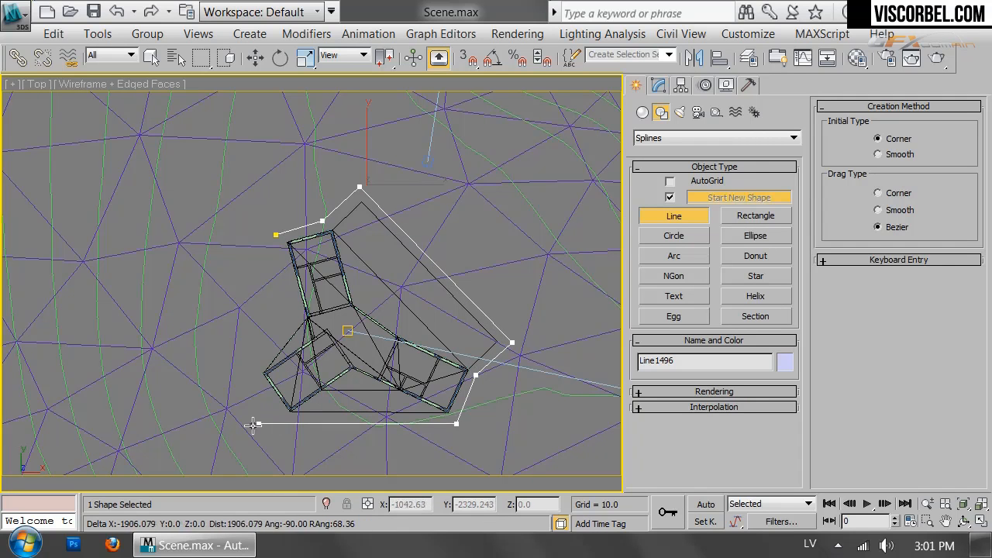
left_click(235, 423)
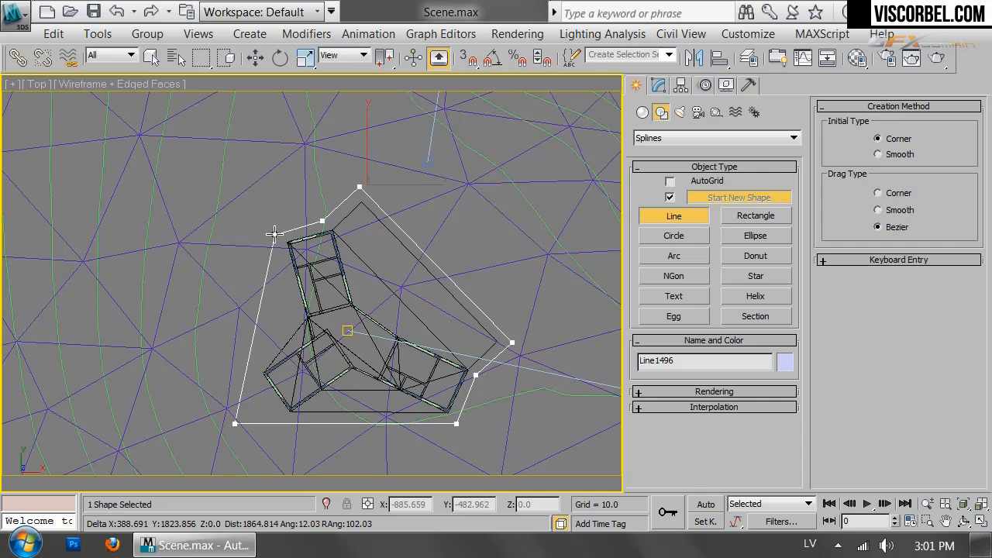
left_click(277, 234)
left_click(490, 340)
Convert the closed outline around the house to an Editable Poly.
key("w")
key("1")
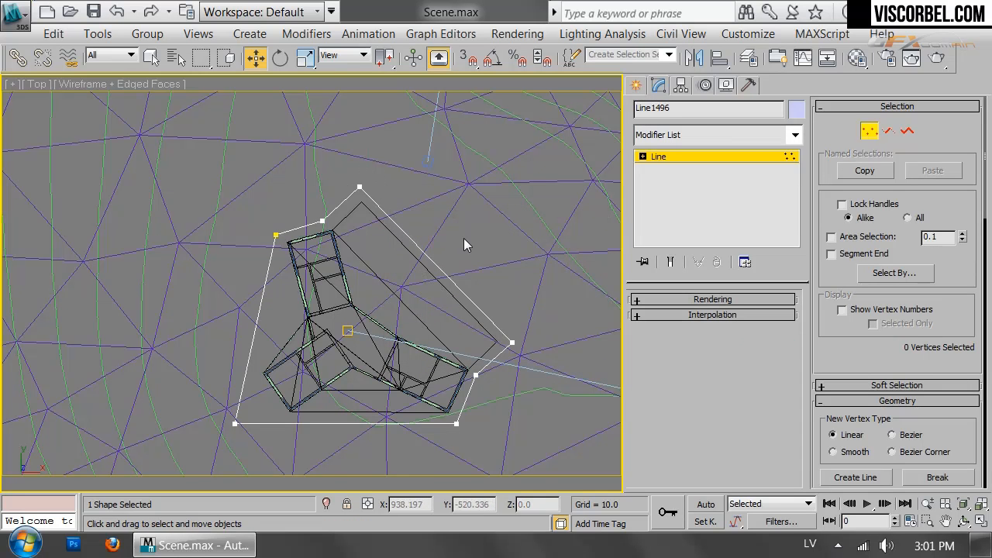
right_click(419, 222)
mouse_move(543, 394)
left_click(664, 423)
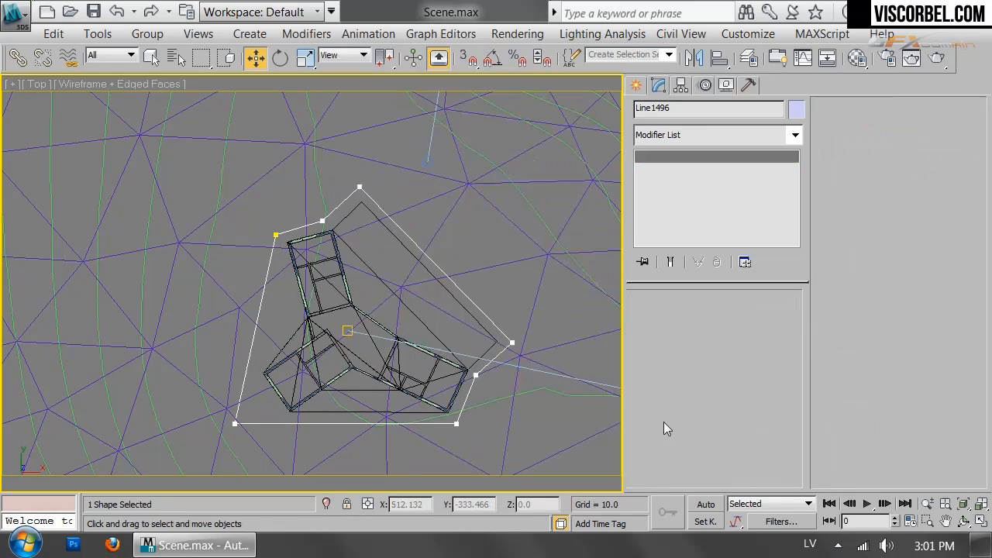
Cut edges across the platform polygon from the vertex at the house's upper wing to the bottom edge and toward the terrace's far end.
right_click(465, 322)
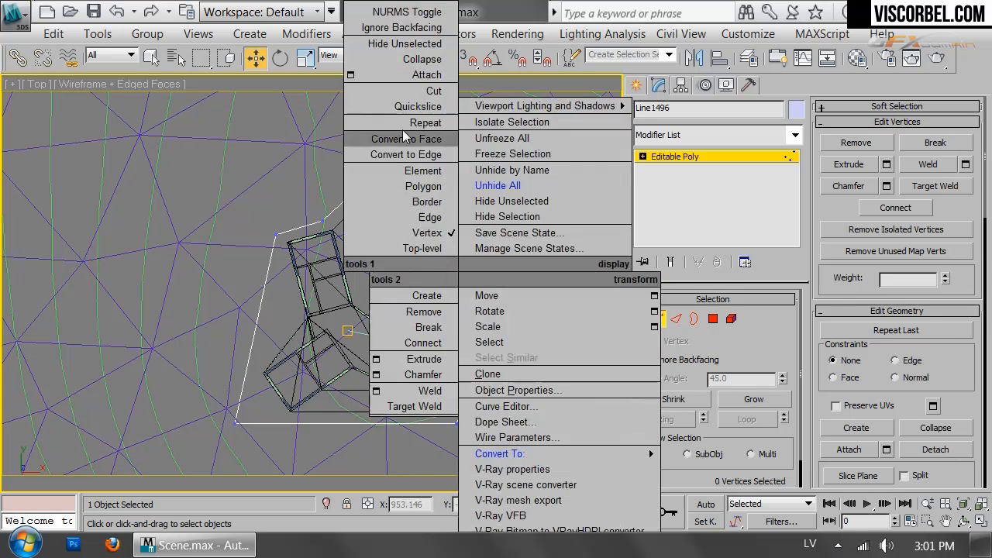
left_click(423, 91)
left_click(323, 219)
left_click(288, 424)
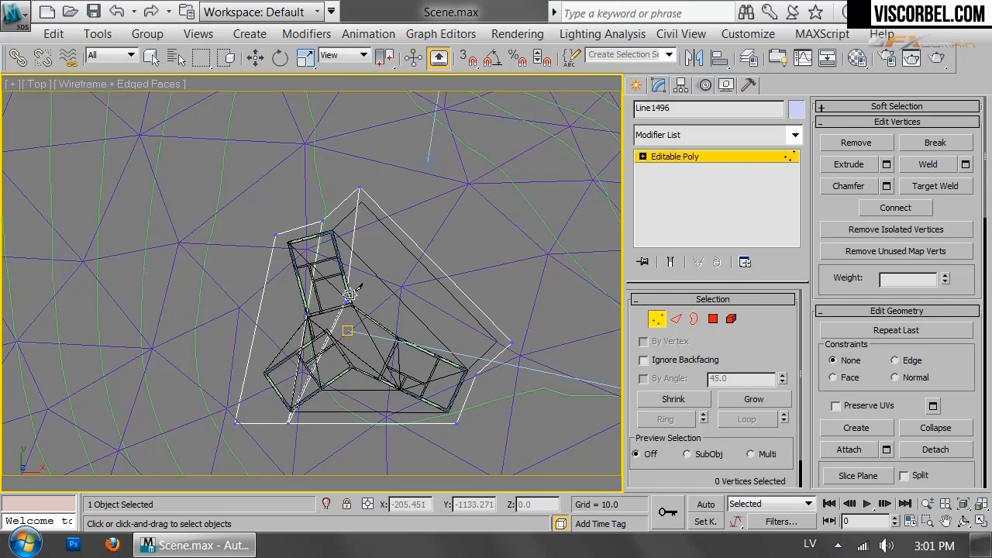
left_click(325, 221)
left_click(474, 373)
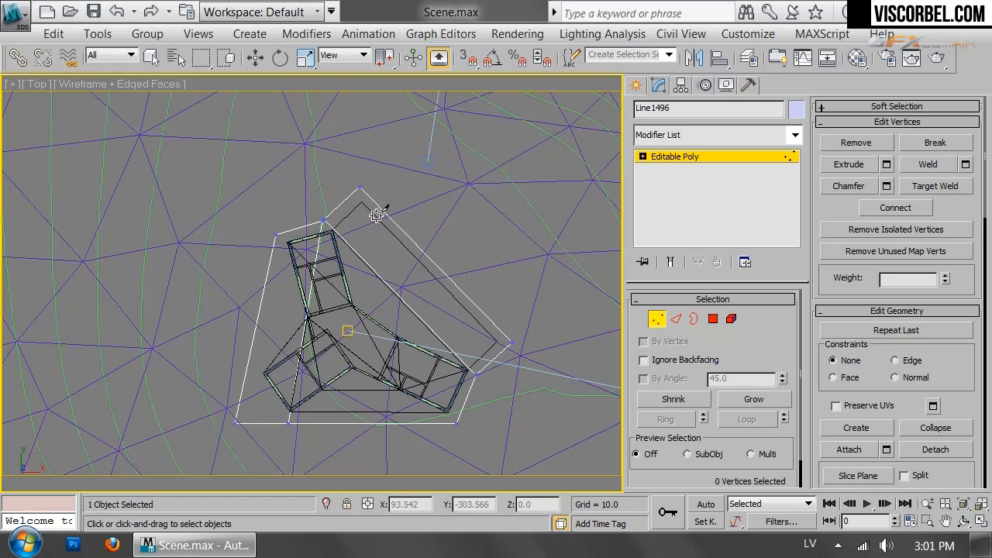
left_click(325, 221)
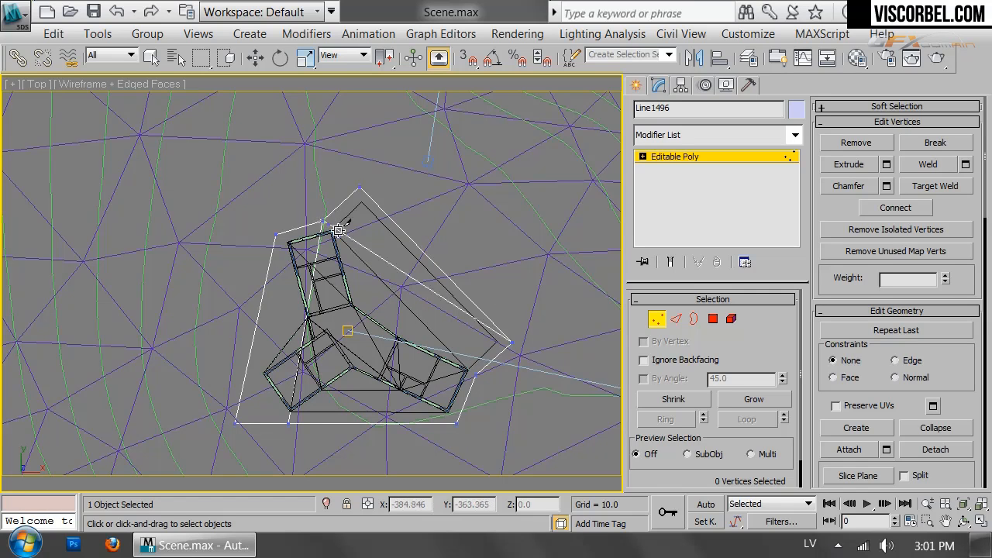
key("w")
Lower the whole platform polygon beneath the house terrace to about Z -35 in the shaded Perspective view.
key("p")
key("F3")
mouse_move(428, 345)
middle_mouse_down("alt")
mouse_move(263, 258)
mouse_move(328, 223)
mouse_move(288, 217)
middle_mouse_up("alt")
scroll(290, 312, "up", 4)
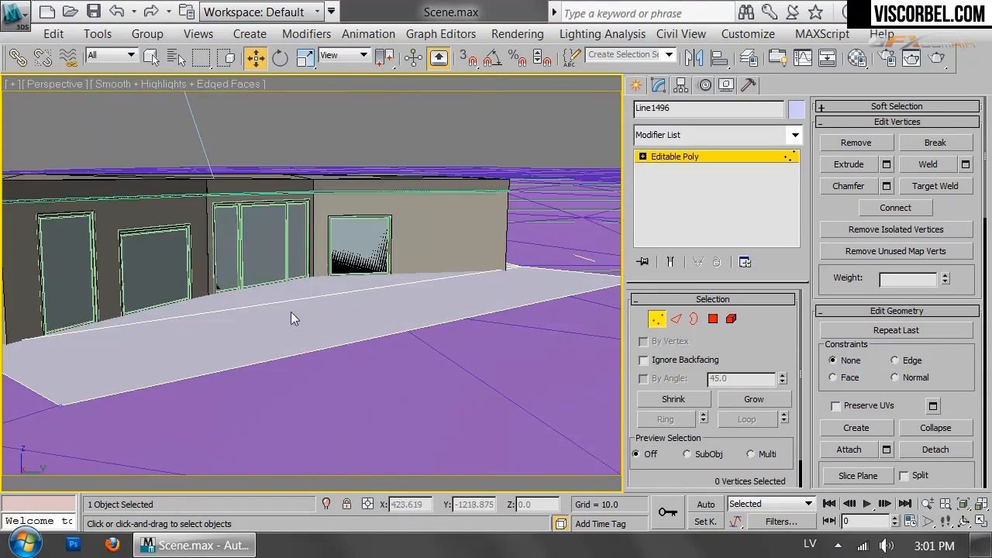
middle_click_drag(290, 312, 396, 306)
key("1")
left_click_drag(342, 239, 349, 251)
Add the platform polygon under the house to the SplineLand terrain as a platform object.
scroll(453, 340, "down", 5)
middle_click_drag(420, 325, 2, 329, "alt")
middle_click_drag(564, 273, 427, 288, "alt")
left_click(541, 292)
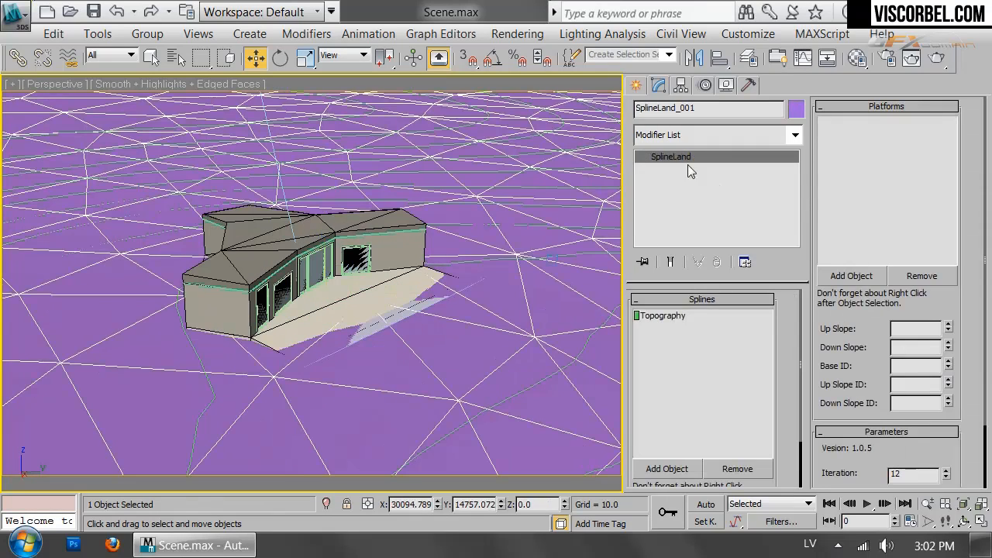
left_click(851, 276)
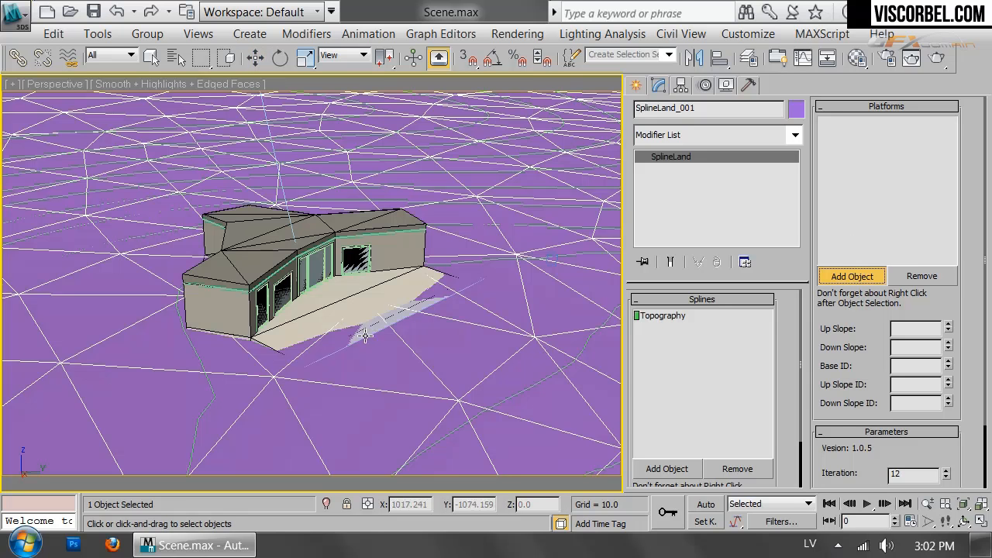
left_click(366, 335)
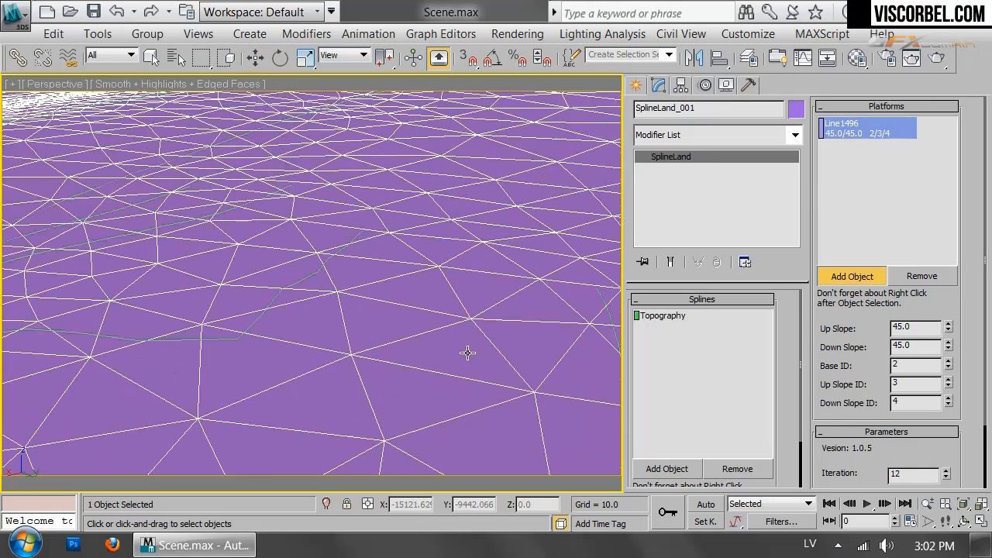
Regenerate the SplineLand surface with the platform included, keeping 45.0 up and down slopes and 12 iterations.
key("c")
scroll(934, 305, "down", 2)
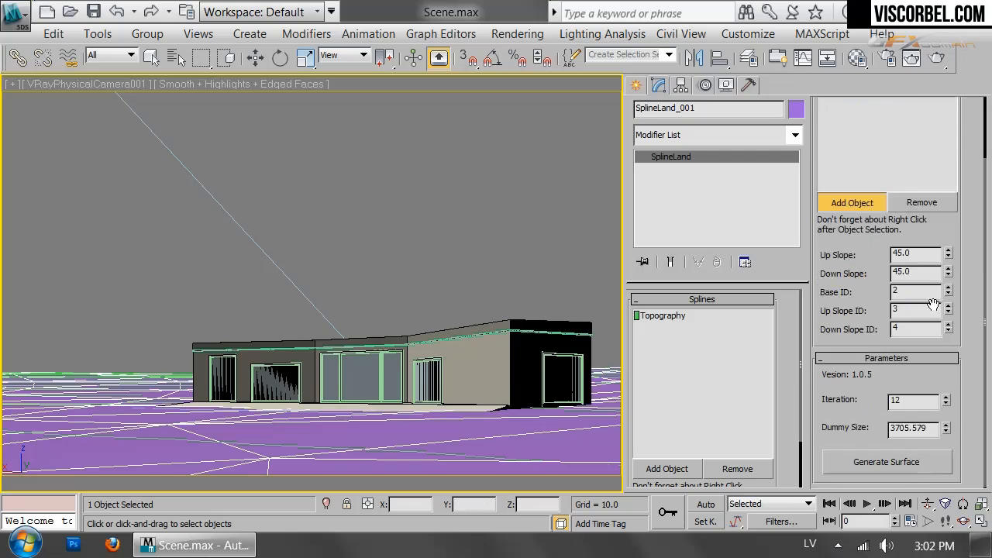
left_click(889, 463)
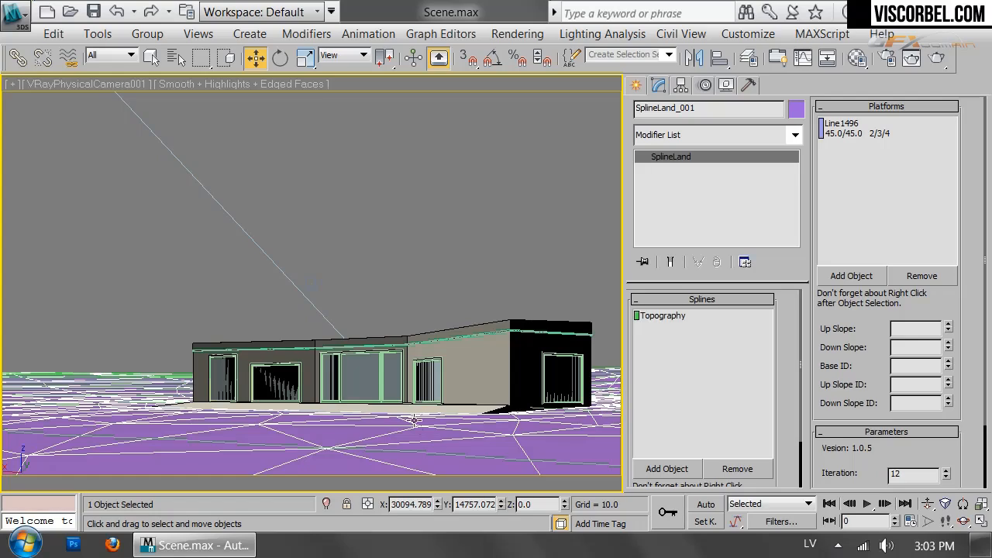
Examine the regenerated terrain as a whole and around the house in the Perspective view.
key("p")
key("z")
mouse_move(298, 290)
middle_mouse_down("alt")
mouse_move(287, 253)
mouse_move(321, 292)
mouse_move(310, 288)
middle_mouse_up("alt")
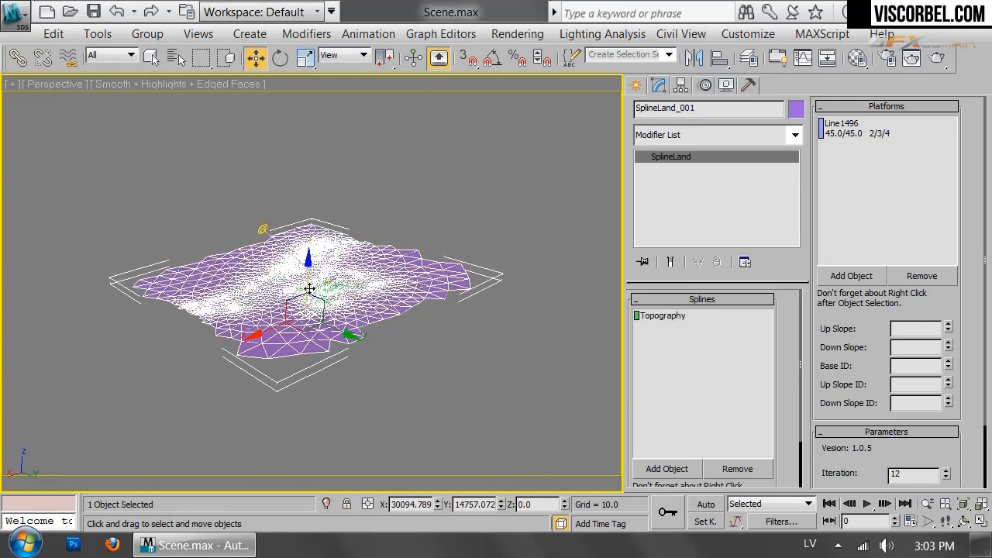
scroll(309, 289, "up", 5)
scroll(382, 311, "down", 1)
scroll(294, 268, "up", 1)
mouse_move(452, 326)
middle_mouse_down()
mouse_move(294, 268)
mouse_move(441, 312)
middle_mouse_up()
scroll(440, 312, "up", 1)
Hide the platform polygon and the Topography splines.
left_click(302, 329)
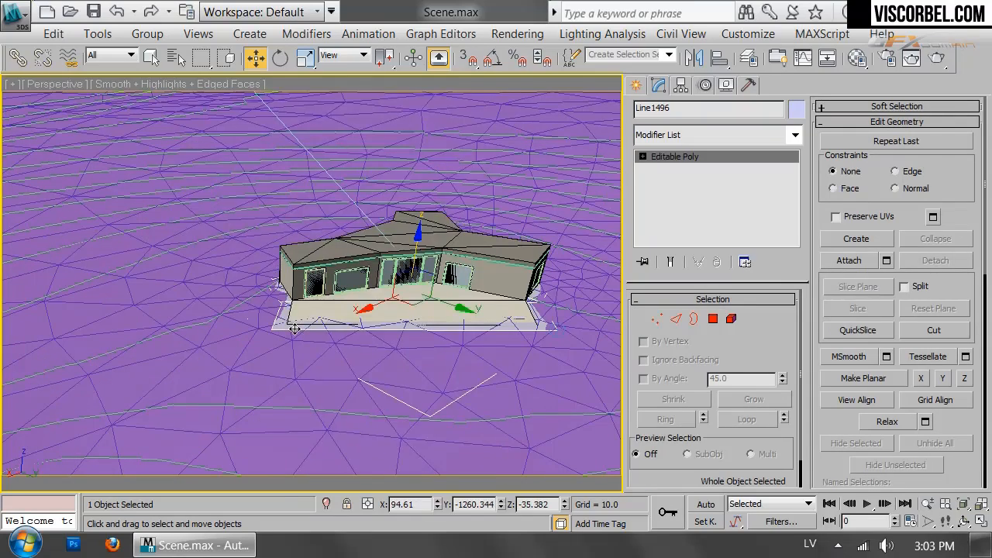
right_click(290, 235)
right_click(362, 234)
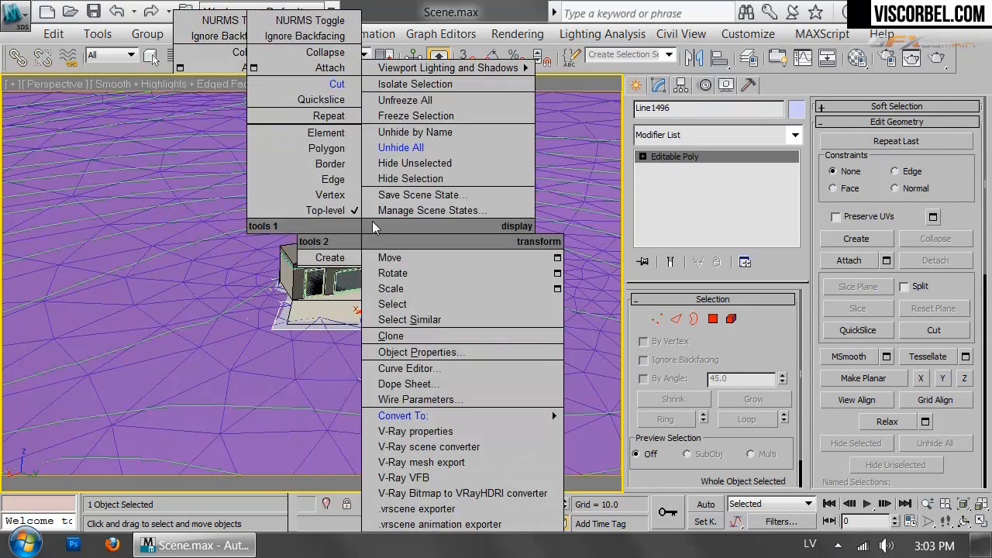
left_click(397, 180)
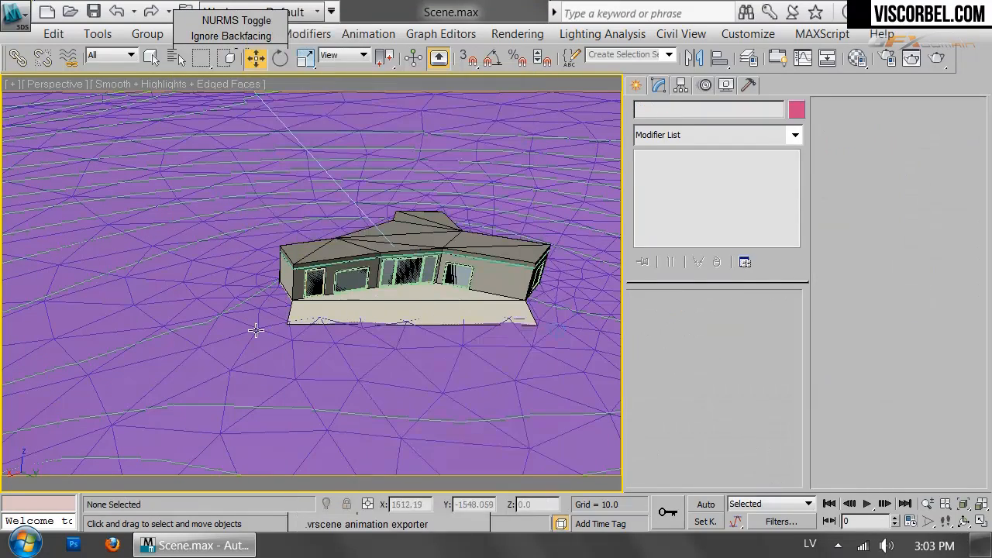
left_click(228, 311)
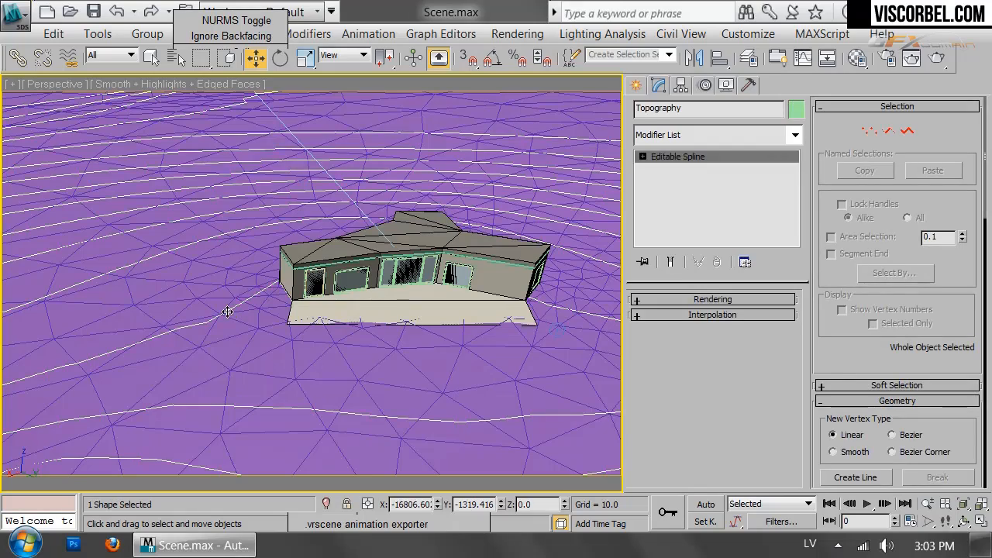
right_click(227, 312)
left_click(465, 179)
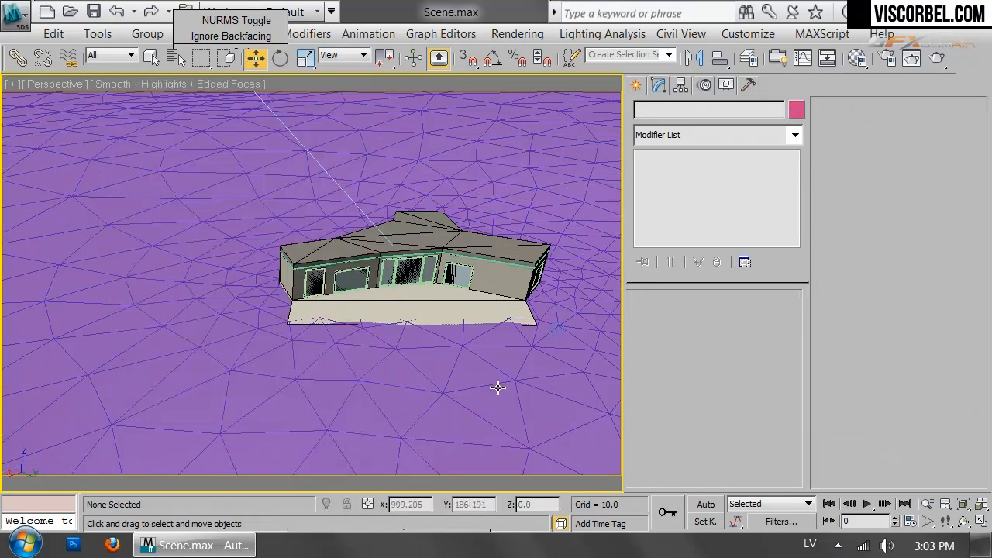
Select the house group and examine where its terrace edge meets the terrain.
left_click(389, 309)
key("z")
middle_click_drag(391, 315, 330, 355, "alt")
scroll(330, 354, "up", 3)
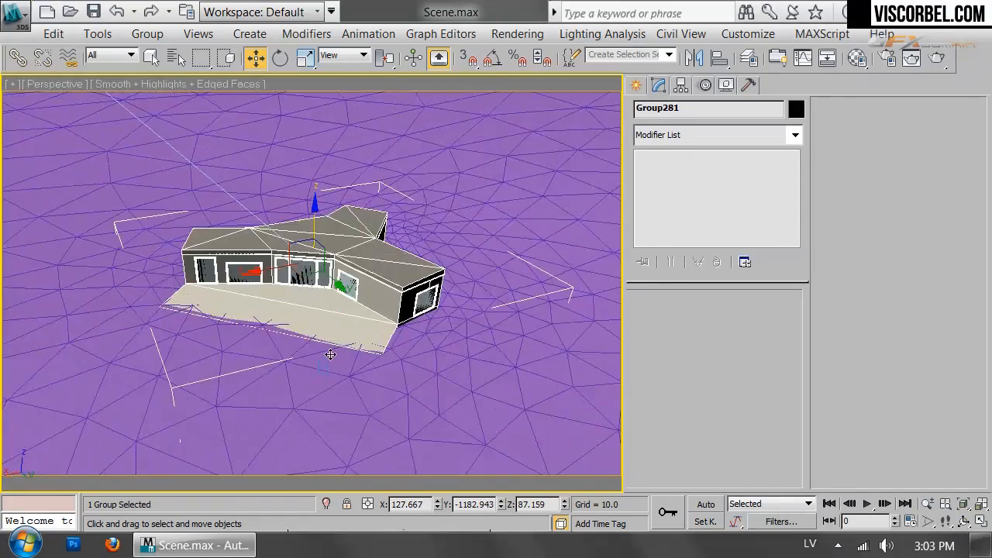
Select the SplineLand terrain near the terrace and inspect its shading and mesh edges from the V-Ray camera view.
scroll(330, 355, "up", 5)
left_click(207, 412)
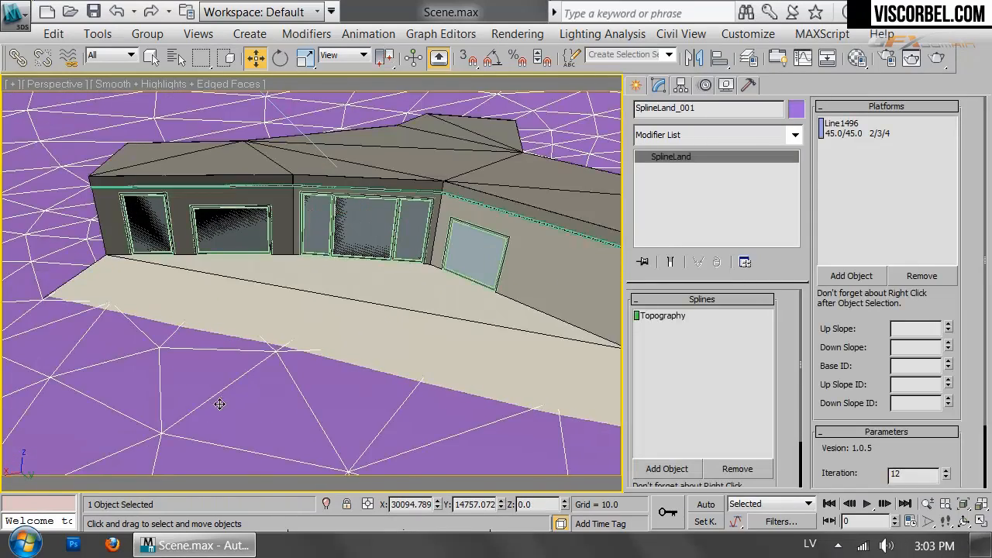
key("c")
key("F4")
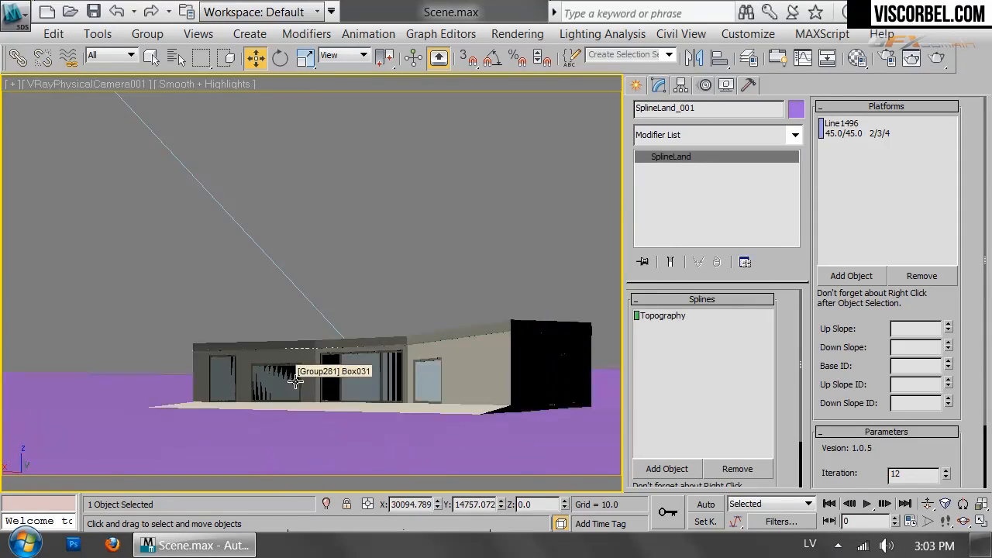
key("F4")
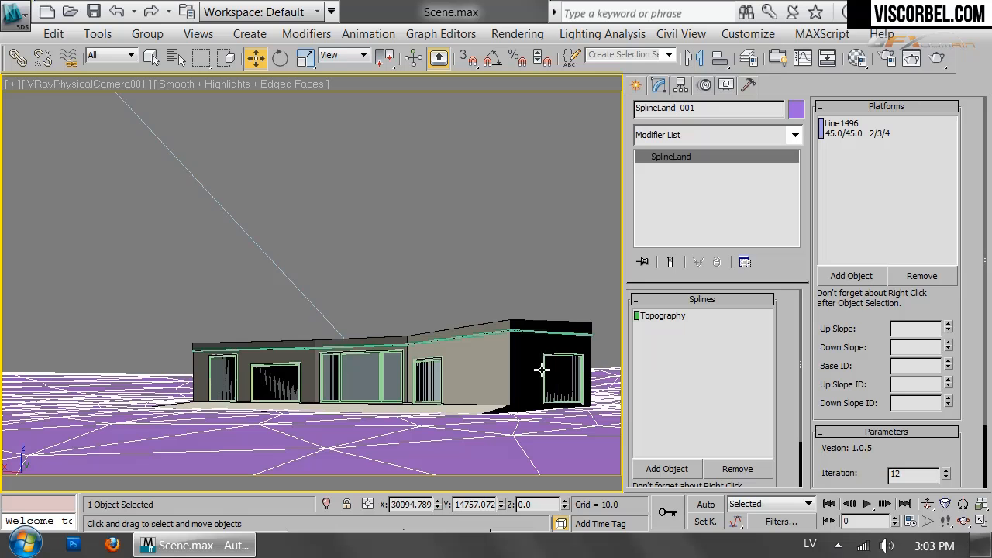
key("F4")
key("F4")
key("F4")
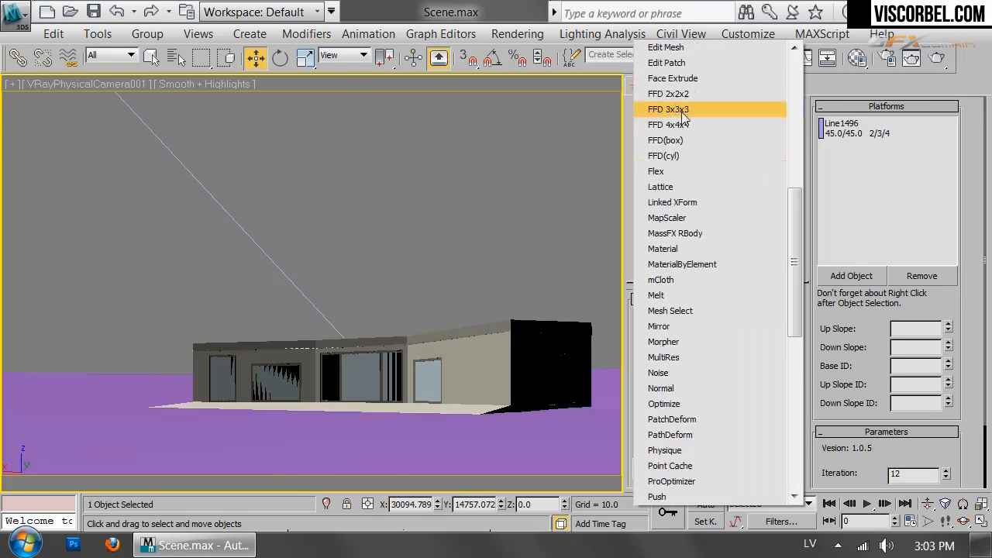
Add an Edit Mesh modifier and a TurboSmooth modifier with 1 iteration to the SplineLand terrain.
left_click(672, 46)
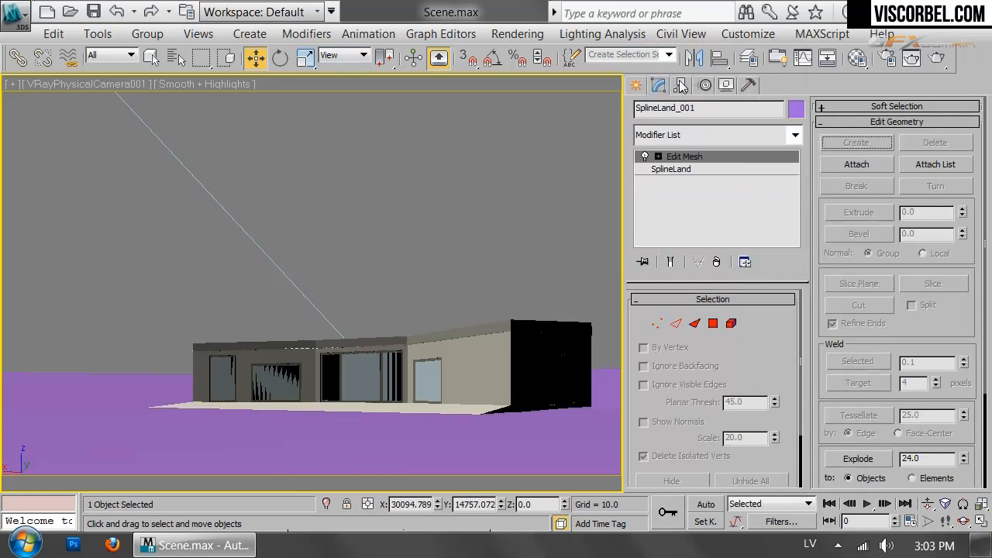
left_click(691, 140)
scroll(698, 256, "down", 7)
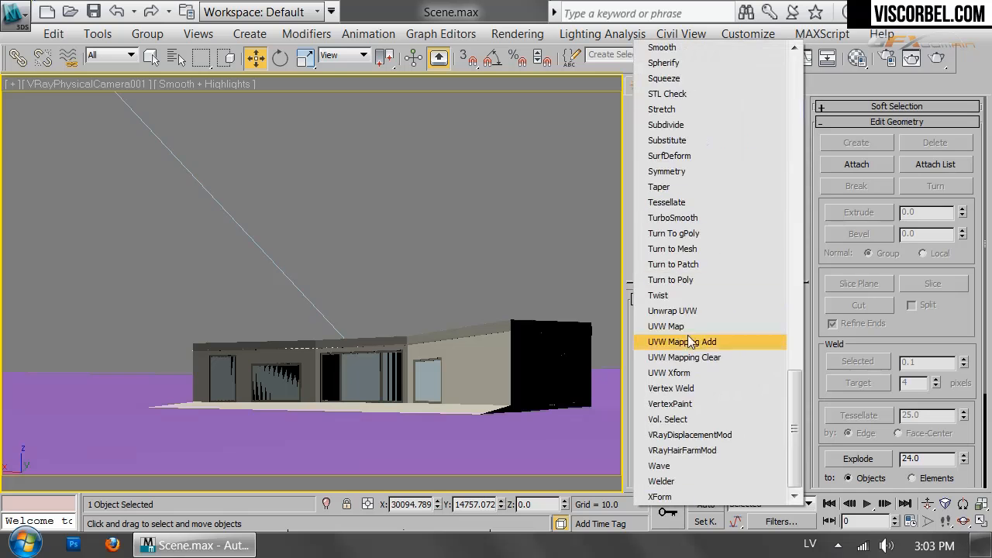
left_click(696, 218)
key("F4")
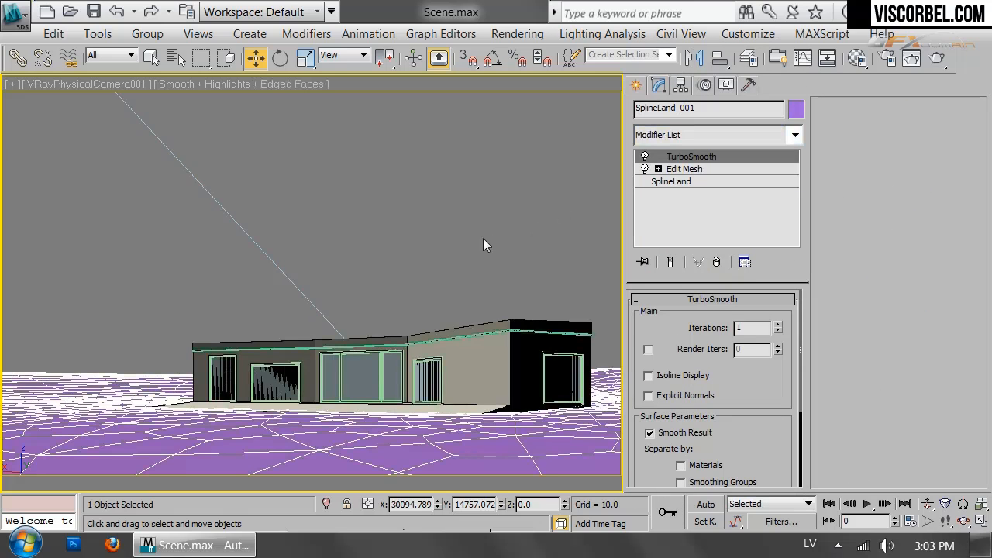
key("F4")
left_click(491, 220)
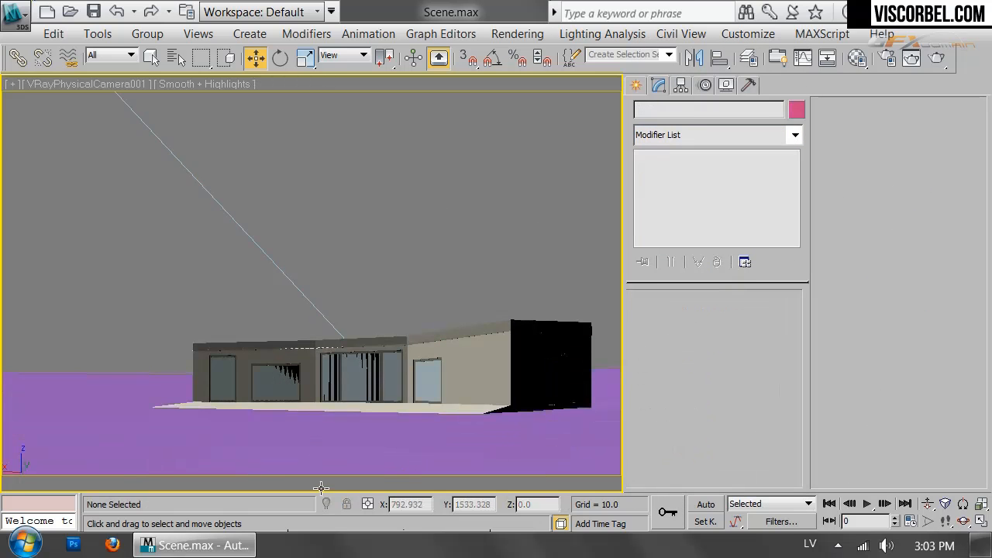
Select the terrain and free two sample slots in the Material Editor by copying the unused blue material over them.
left_click(338, 417)
key("m")
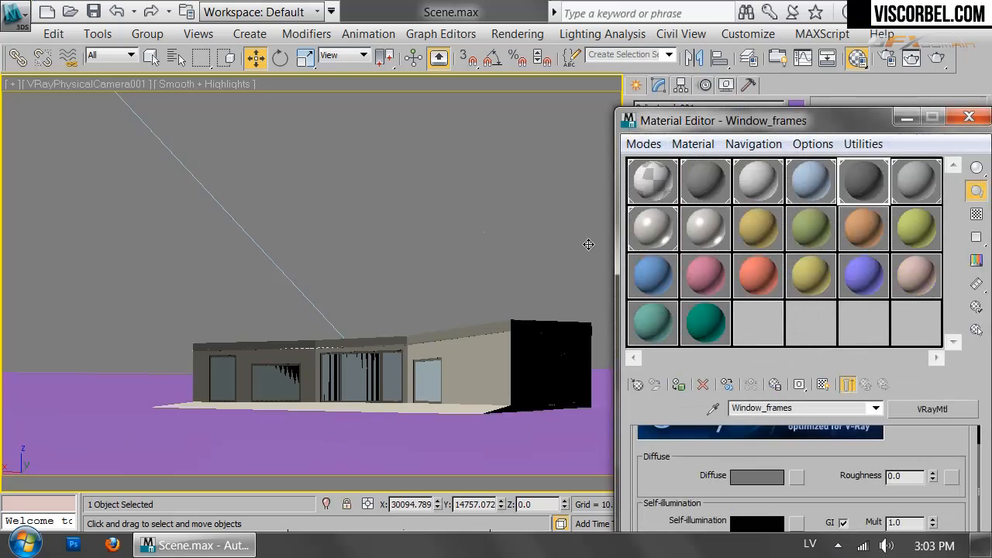
left_click_drag(658, 268, 644, 222)
left_click(718, 219)
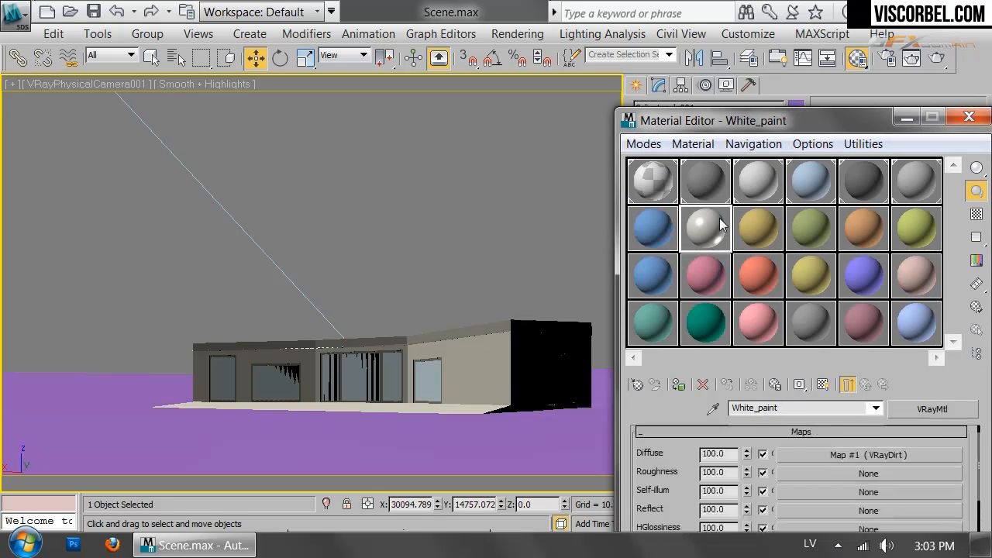
left_click(653, 219)
Create a new VRayMtl named Ground and assign it to the selected terrain.
left_click(637, 385)
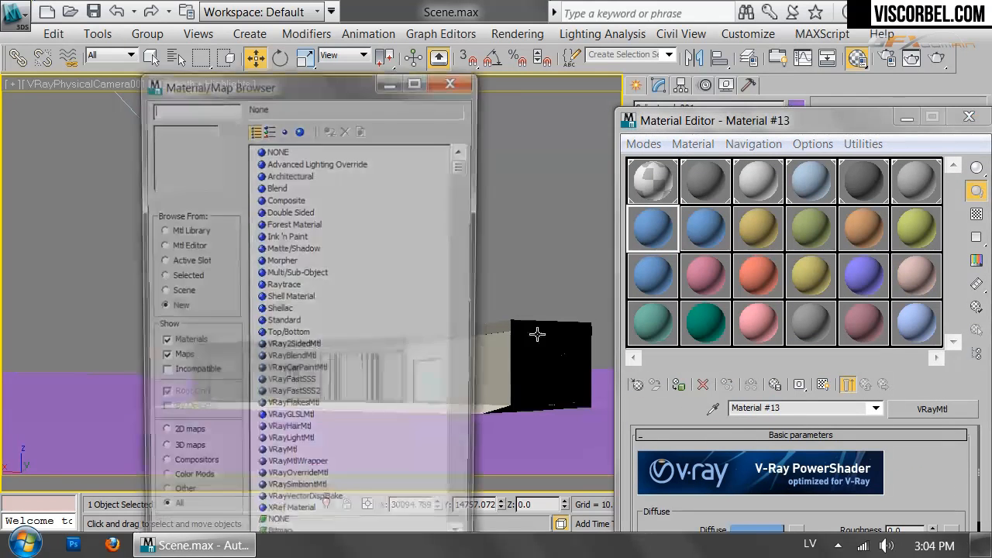
double_click(271, 459)
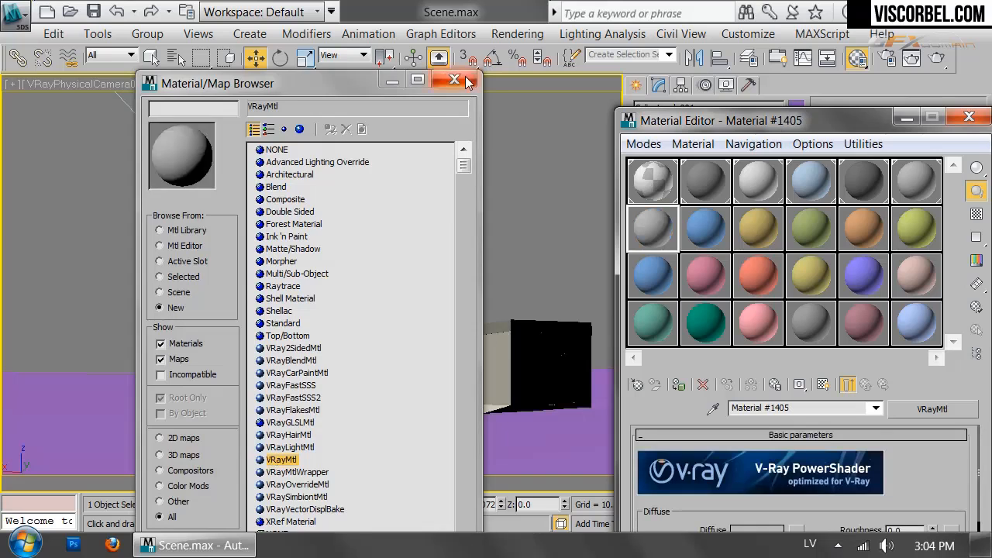
left_click(455, 79)
left_click(798, 408)
type("Ground")
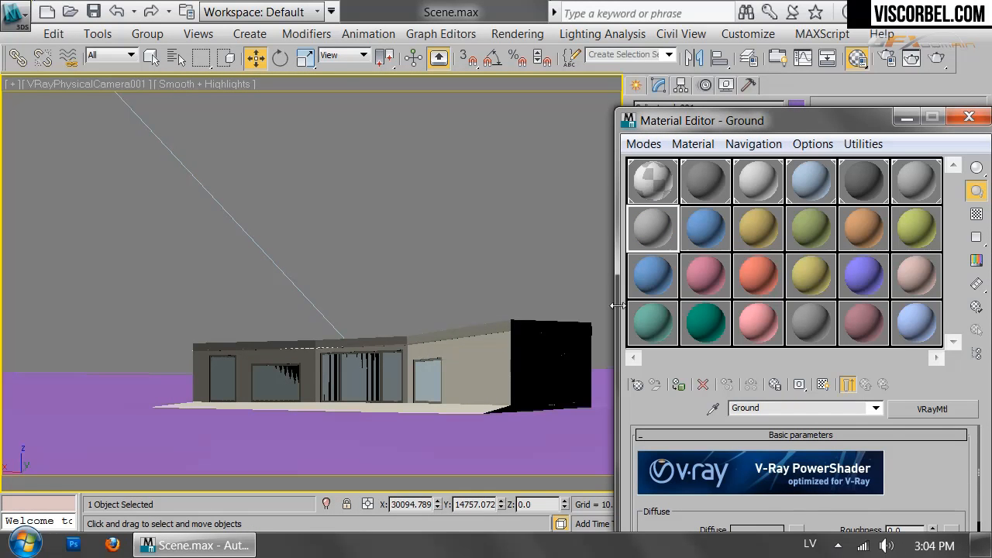
left_click(679, 386)
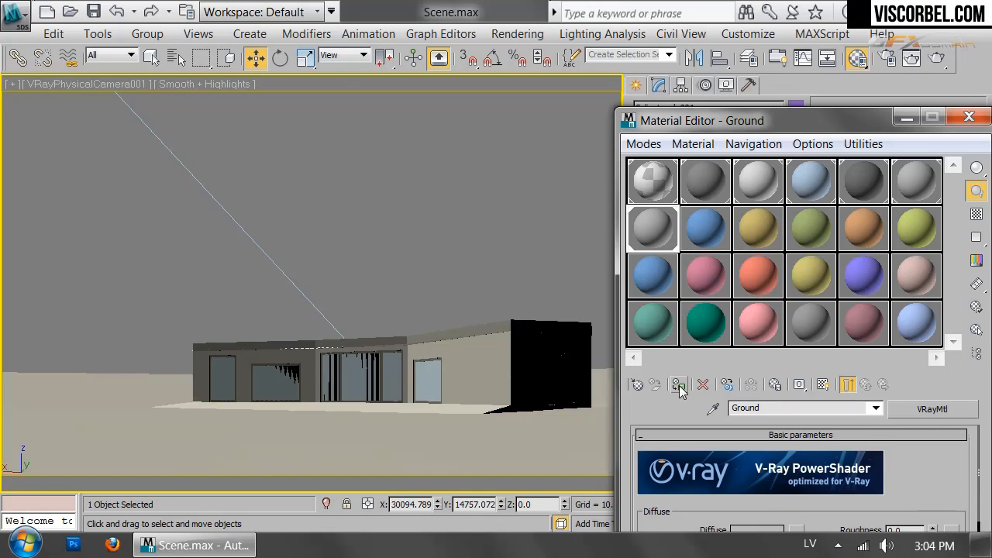
Render a test image of the camera view, then close the Material Editor and the render windows.
left_click(432, 288)
left_click(940, 60)
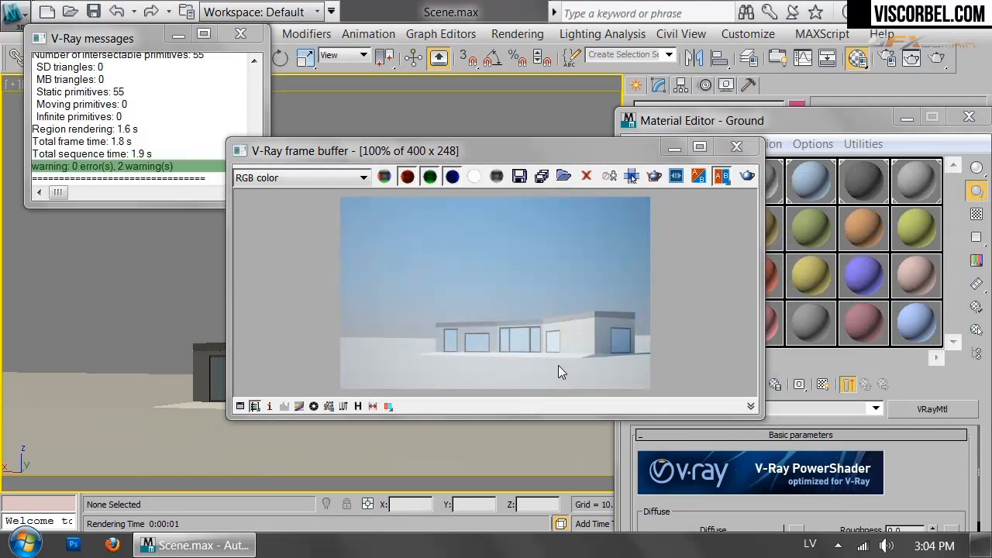
left_click(967, 136)
left_click(970, 118)
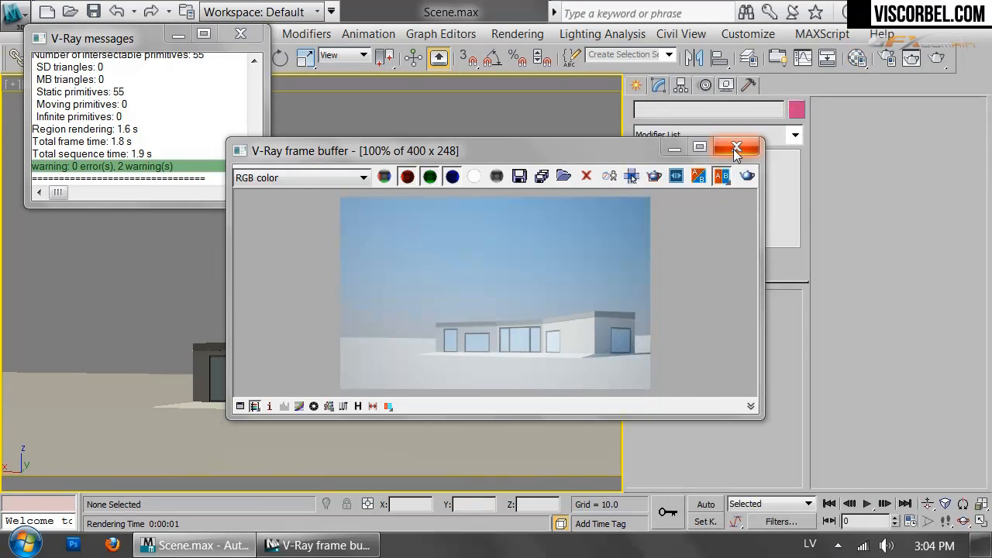
left_click(811, 149)
left_click(241, 33)
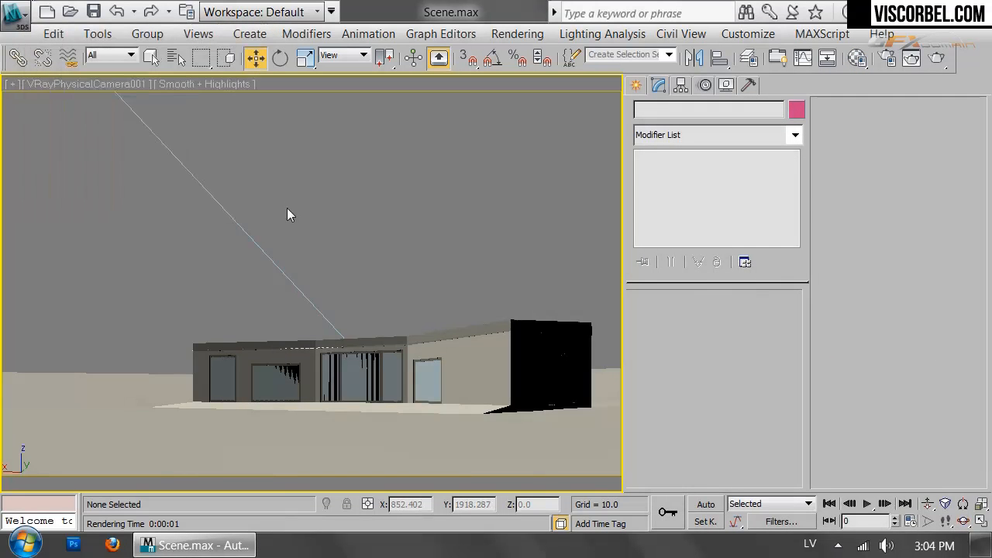
Examine the smoothed terrain around the house and its hollow in the Top and Perspective views.
key("t")
scroll(380, 376, "down", 3)
middle_click_drag(404, 334, 436, 233)
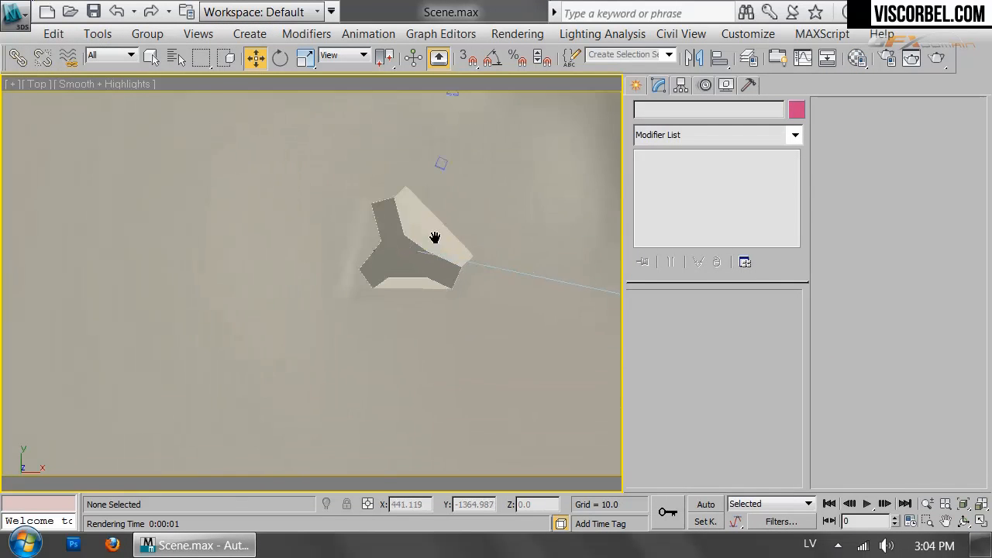
scroll(435, 233, "up", 2)
key("p")
middle_click_drag(383, 281, 598, 111, "alt")
middle_click_drag(230, 269, 328, 271, "alt")
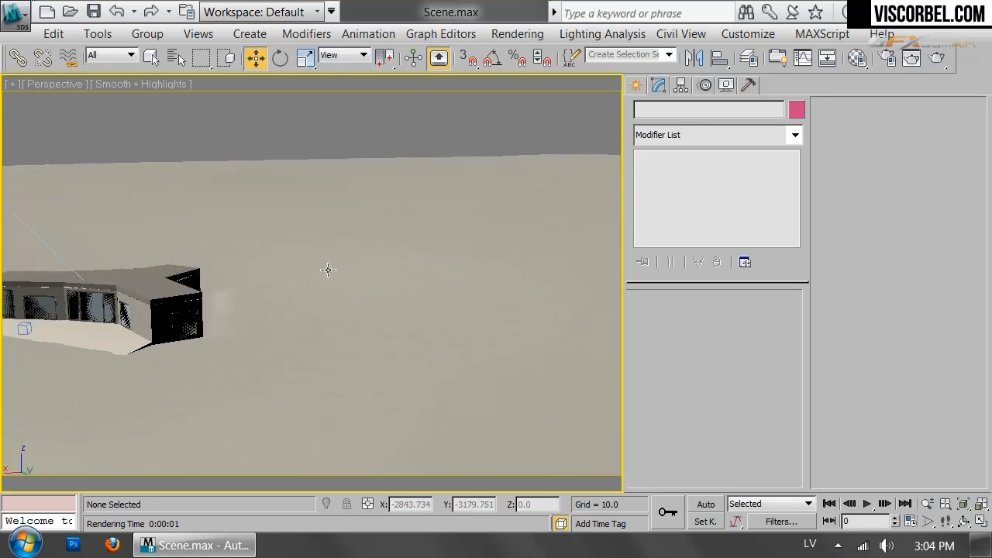
key("t")
scroll(438, 276, "down", 2)
middle_click_drag(438, 276, 352, 359)
key("F3")
scroll(450, 306, "up", 1)
middle_click_drag(453, 307, 398, 346)
key("F3")
Draw a plane about 9448 long and 7505 wide in the Top view, covering the terrain hollow beside the house.
right_click(470, 273)
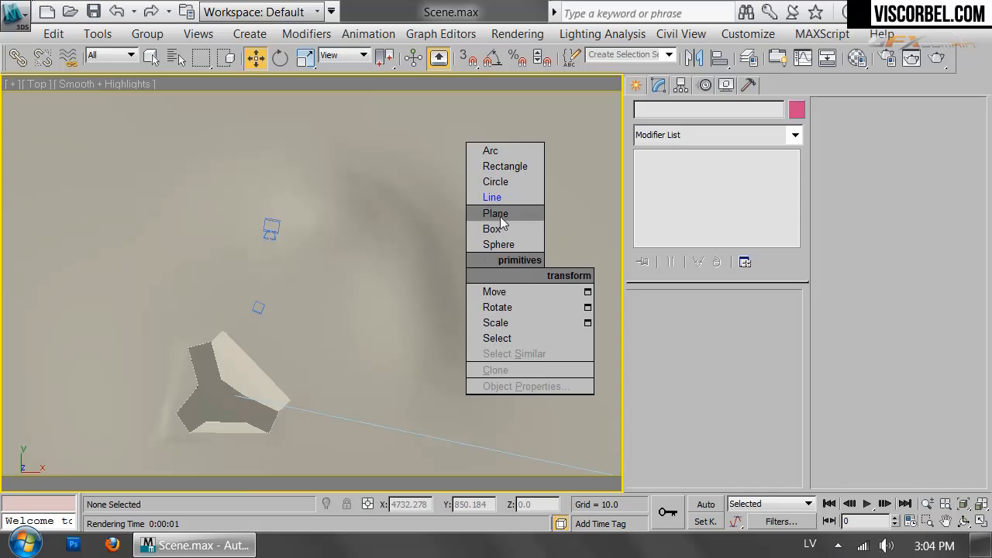
left_click(496, 221)
key("F4")
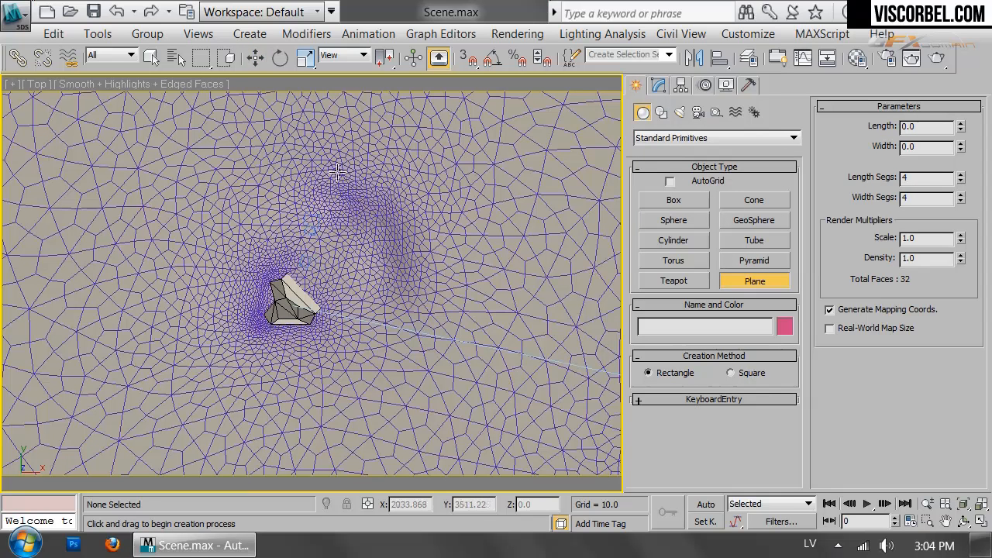
left_click_drag(279, 130, 471, 375)
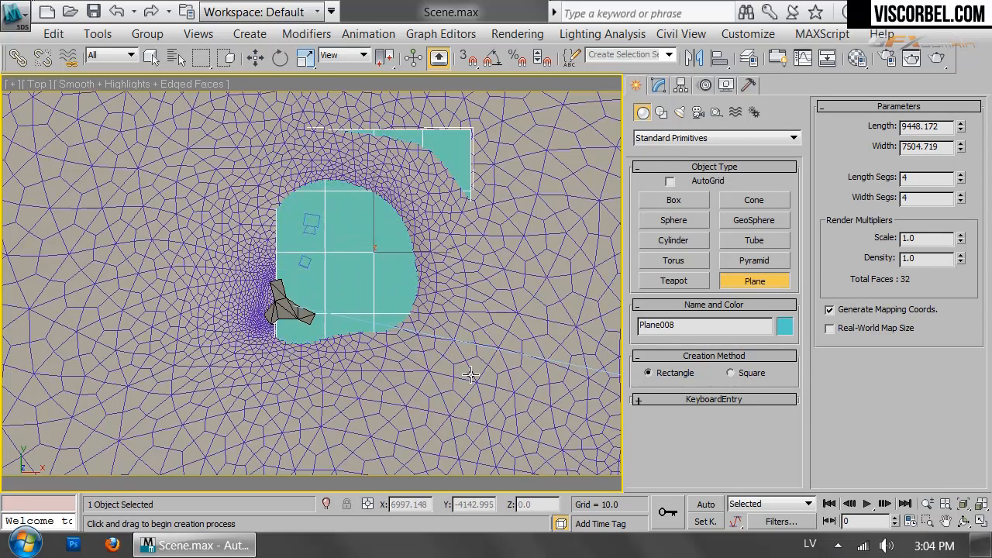
key("w")
Lower the new plane to Z -54.814 while watching the camera view, and name it Water.
key("c")
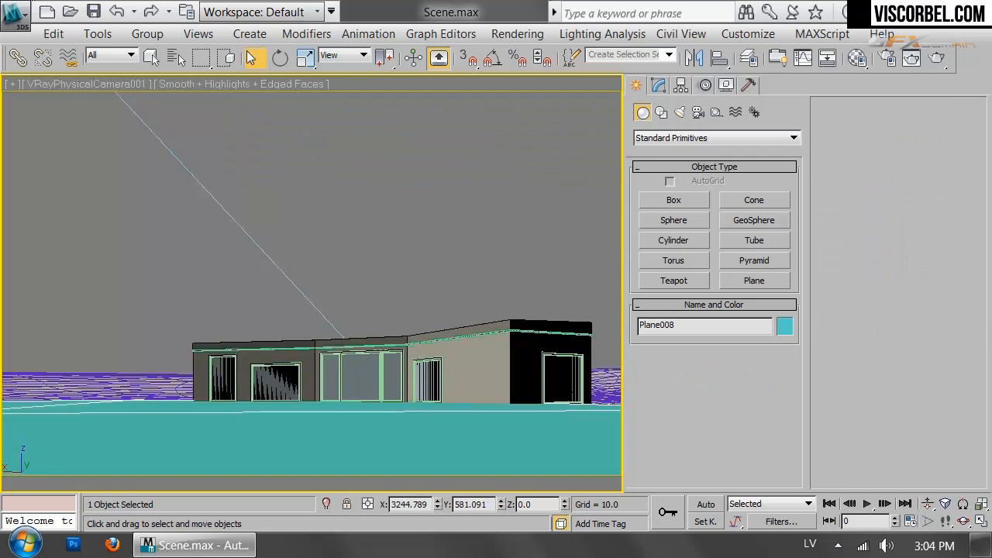
right_click(246, 52)
left_click_drag(955, 293, 683, 220)
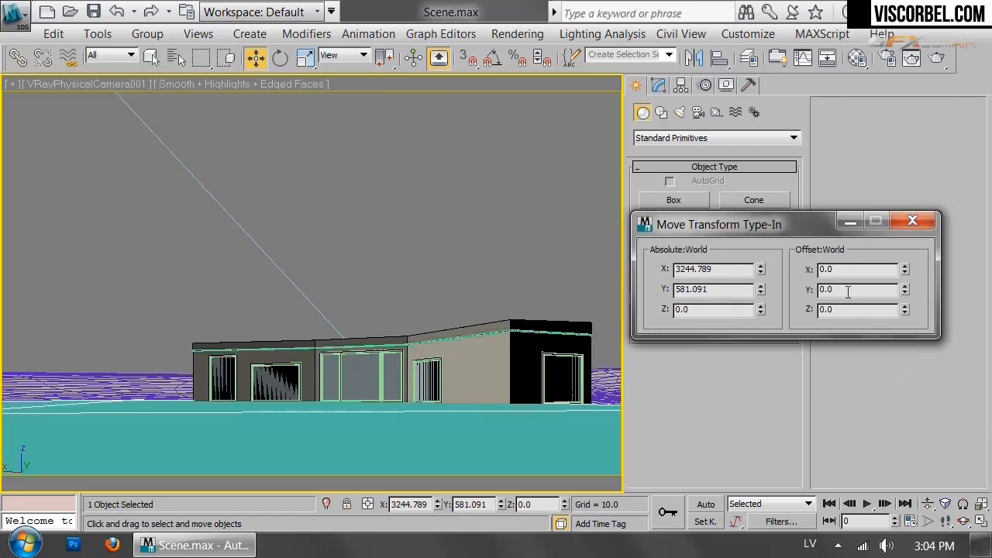
left_click_drag(906, 312, 887, 350)
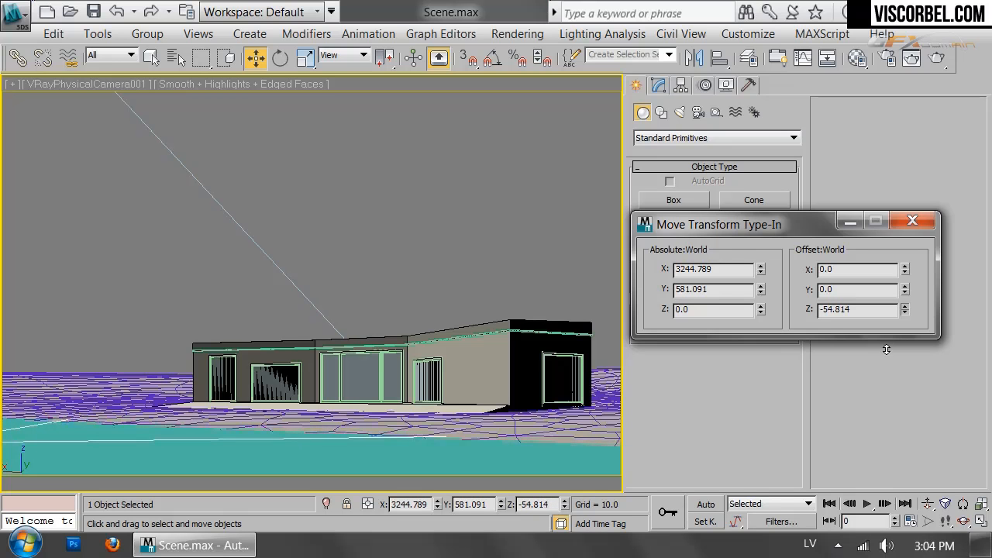
left_click(912, 221)
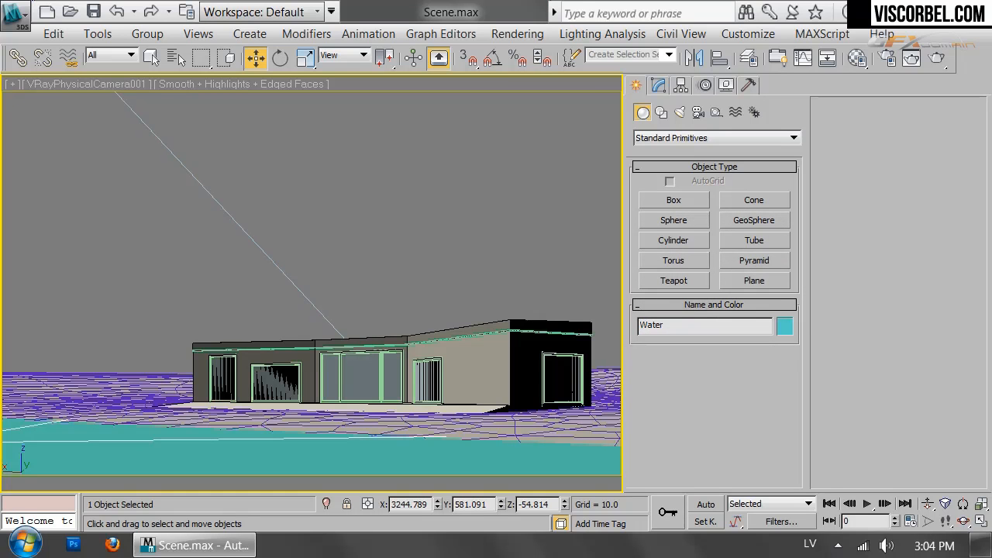
Select the SplineLand terrain, rename it Ground, and clear the selection.
left_click(655, 88)
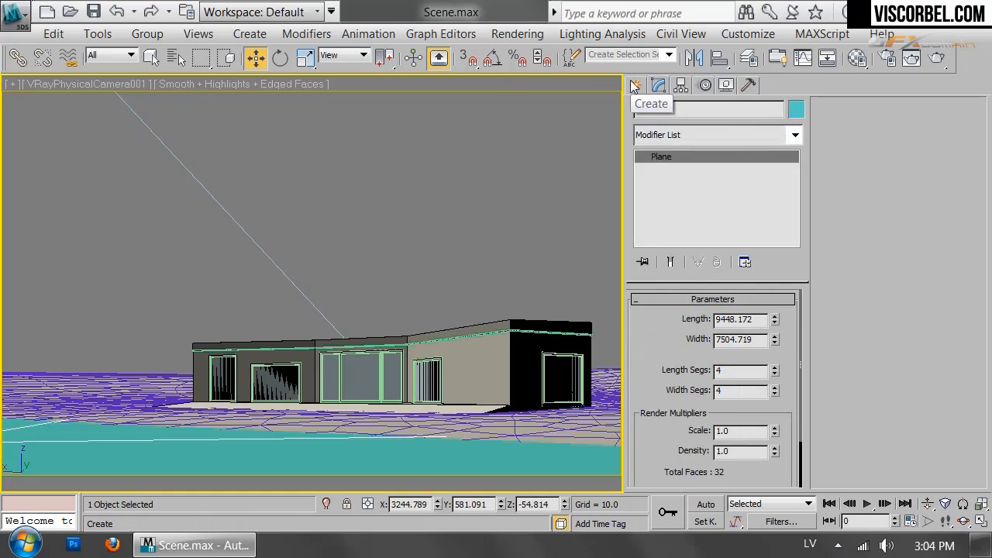
left_click(635, 85)
left_click(587, 424)
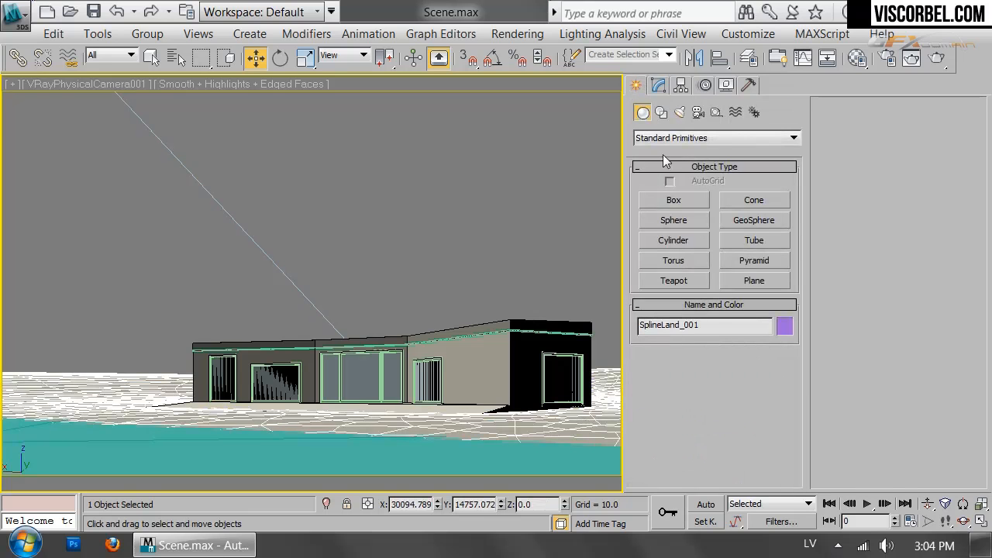
left_click(659, 85)
left_click(699, 110)
type("Ground")
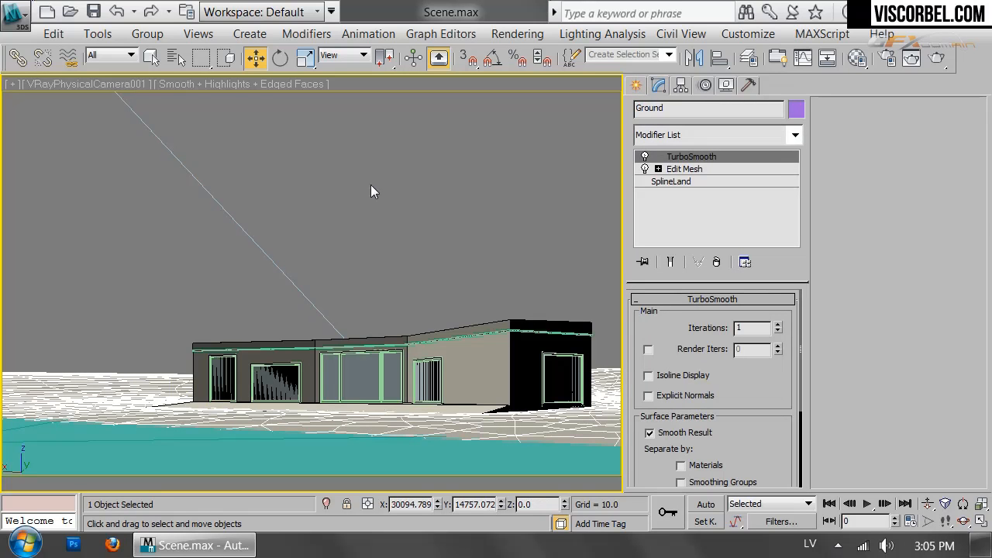
left_click(406, 256)
Select the water plane and create a new VRayMtl named Water in the free sample slot beside Ground.
left_click(253, 474)
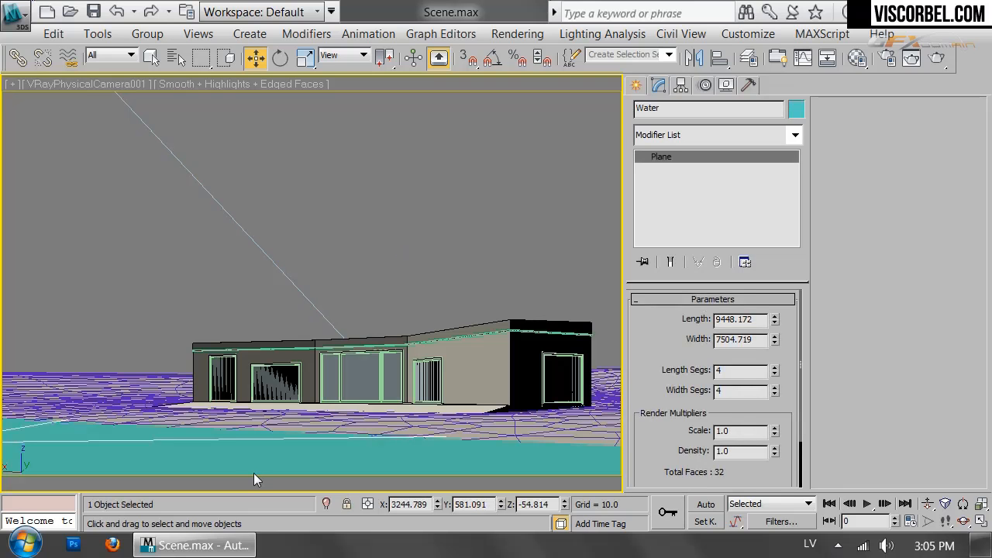
key("m")
left_click(704, 231)
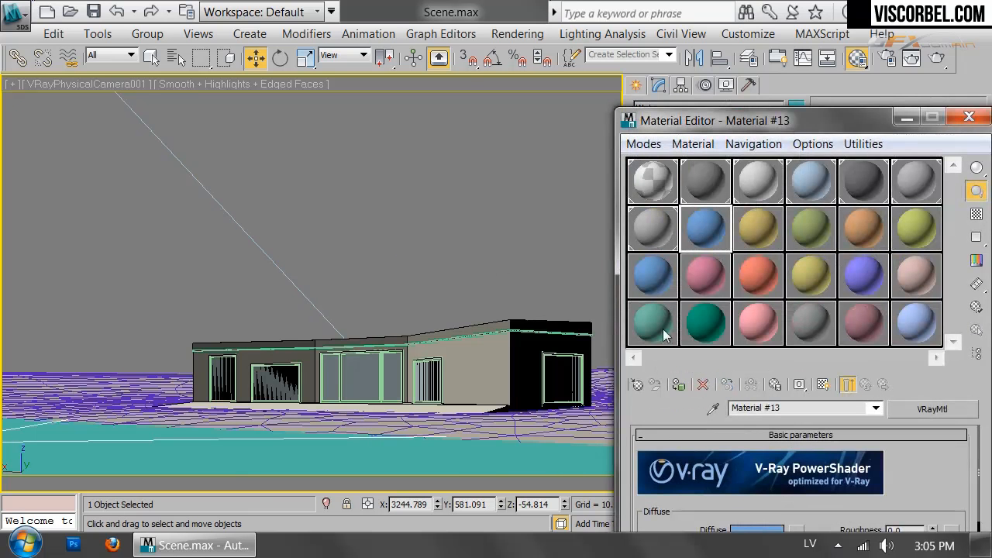
left_click(637, 386)
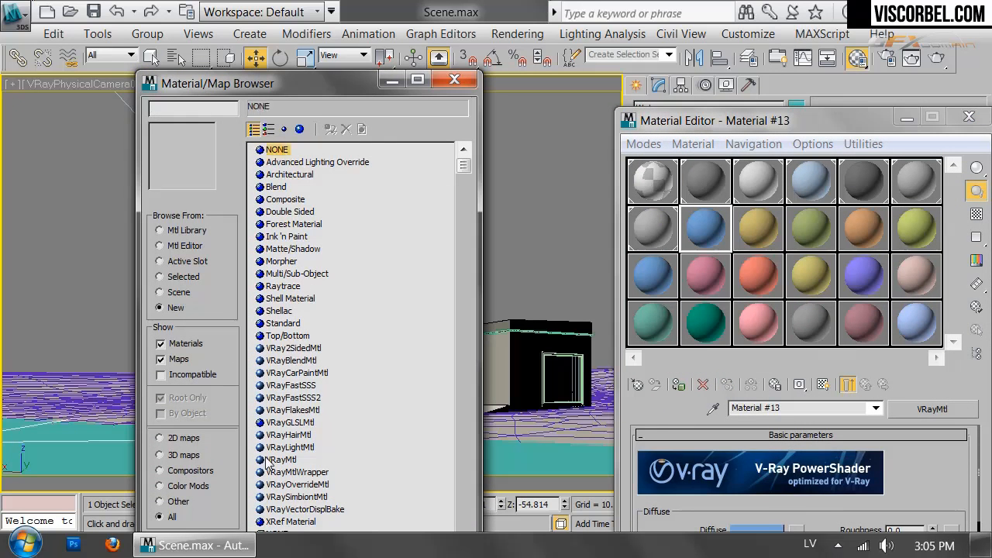
double_click(271, 460)
left_click(454, 79)
left_click_drag(723, 127, 632, 46)
left_click(709, 324)
type("Water")
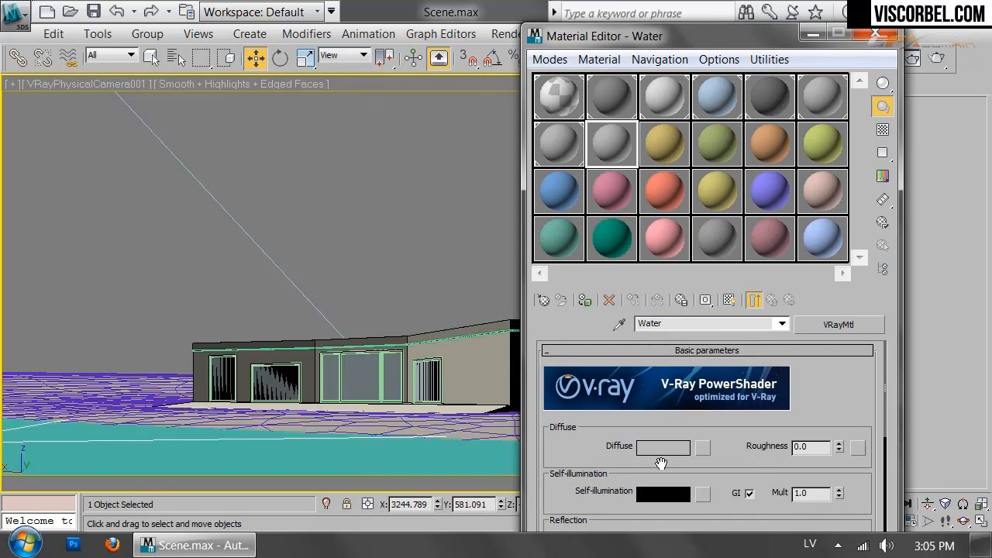
Set the Water material's diffuse colour to teal (hue 130, saturation 175, value 128) and assign it to the water plane.
left_click(663, 450)
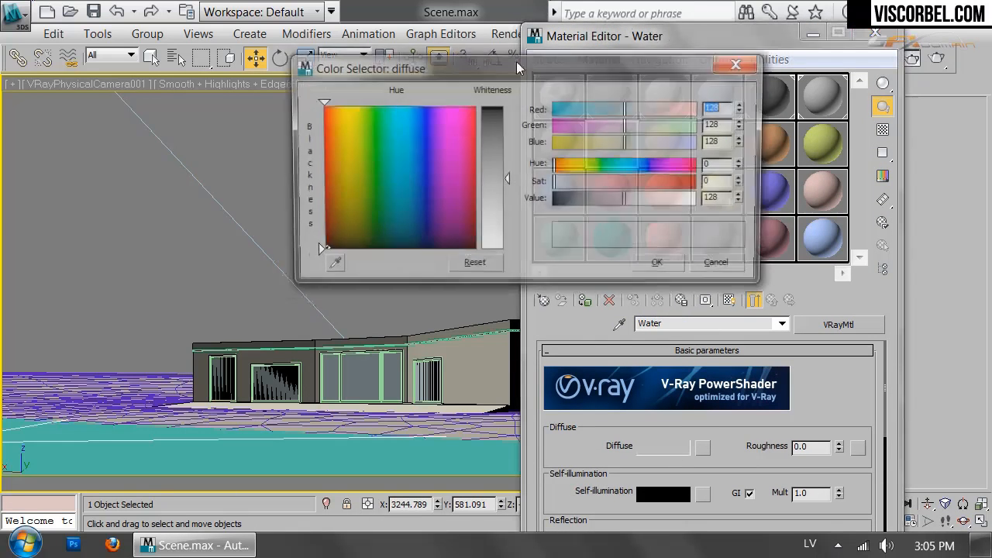
left_click(629, 166)
left_click(654, 183)
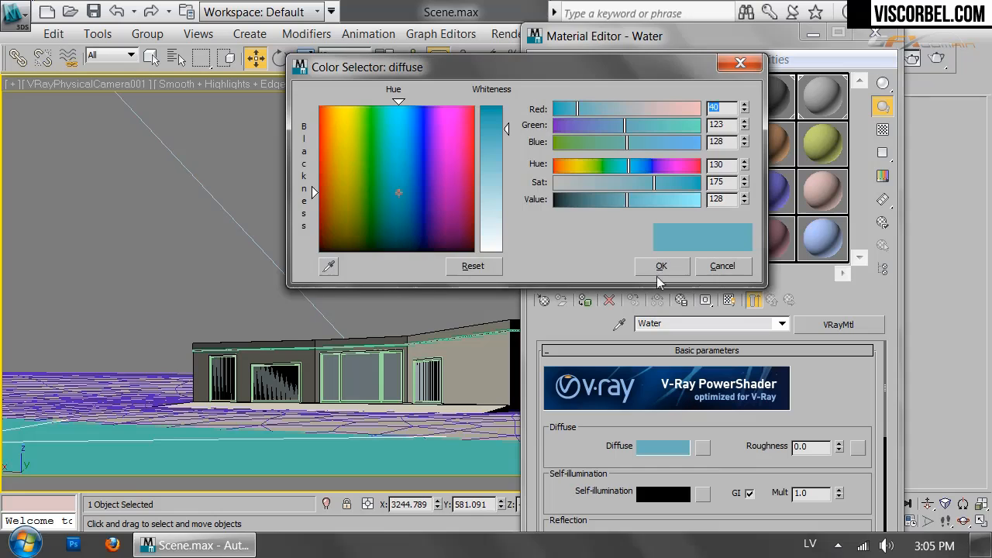
left_click(662, 266)
left_click_drag(381, 359, 319, 452)
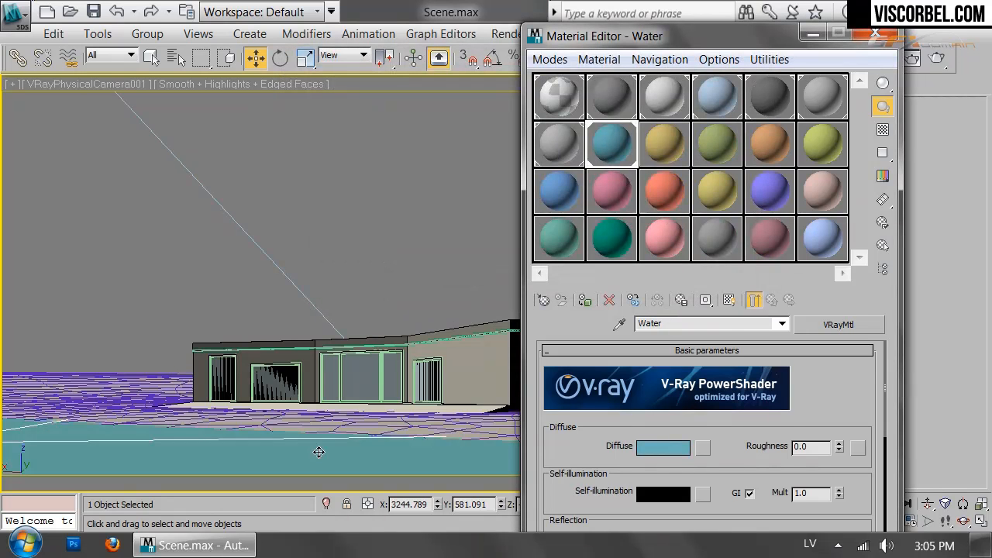
Turn off edged faces in the camera view and run a test render with nothing selected.
key("F4")
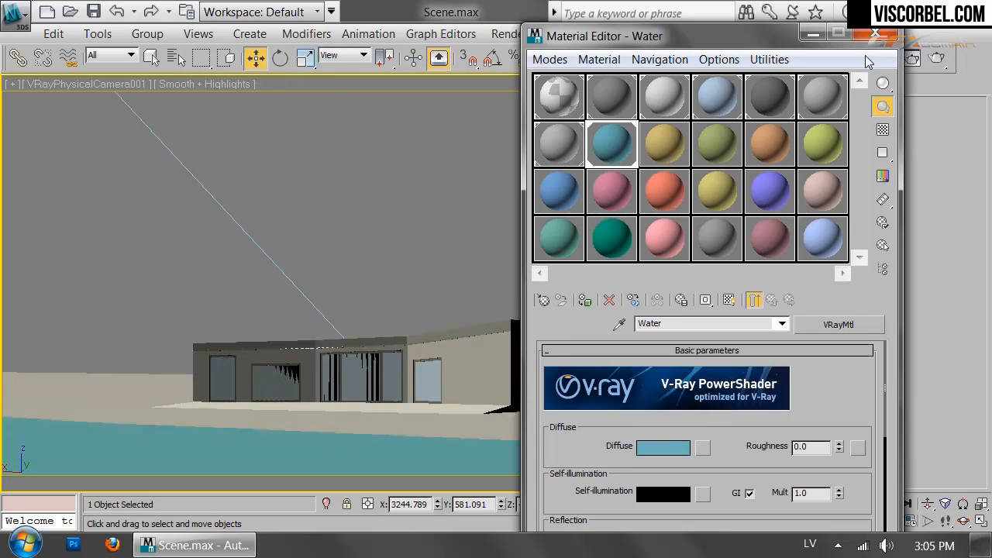
left_click(875, 34)
left_click(335, 269)
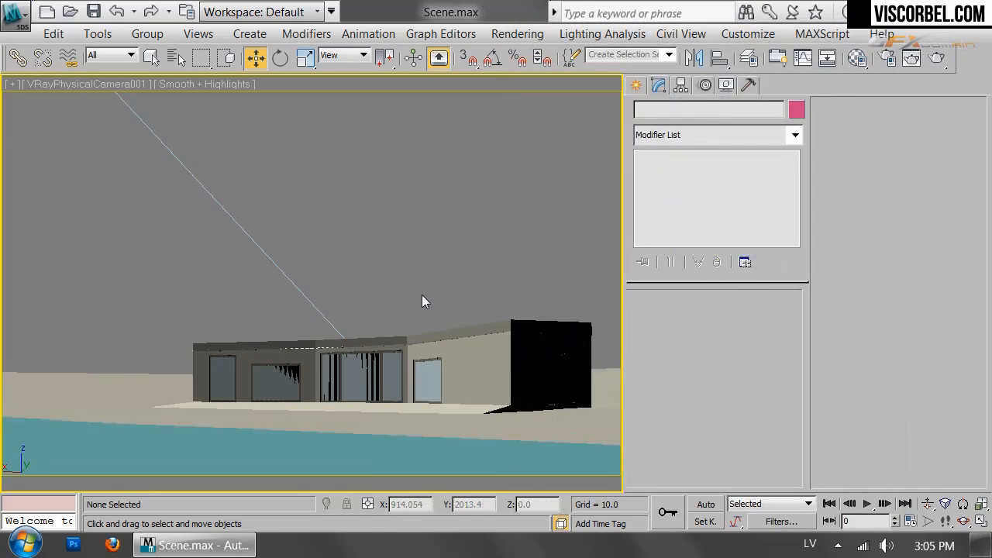
left_click(937, 57)
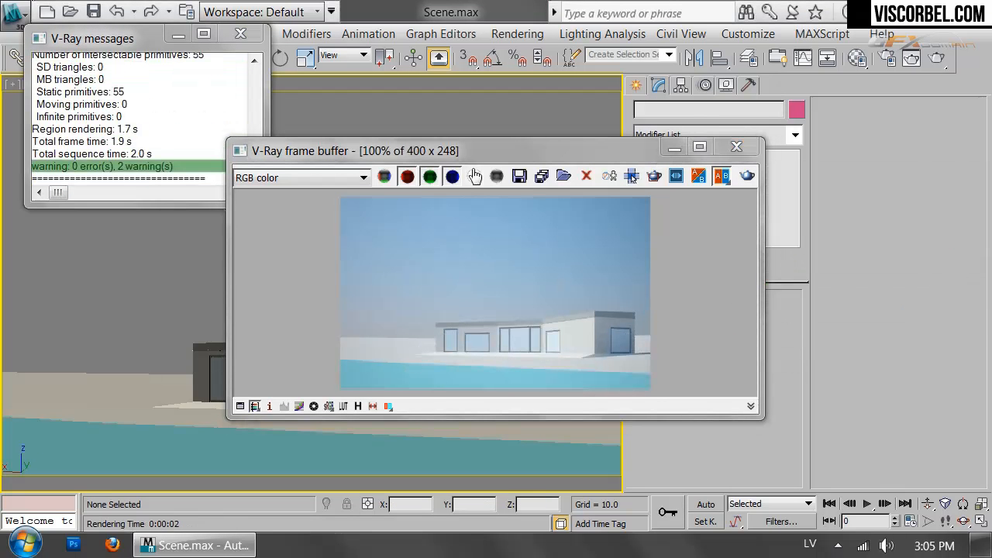
left_click(737, 147)
Lower the water plane to Z -63.412 with a Z offset and render the camera view again.
left_click(221, 463)
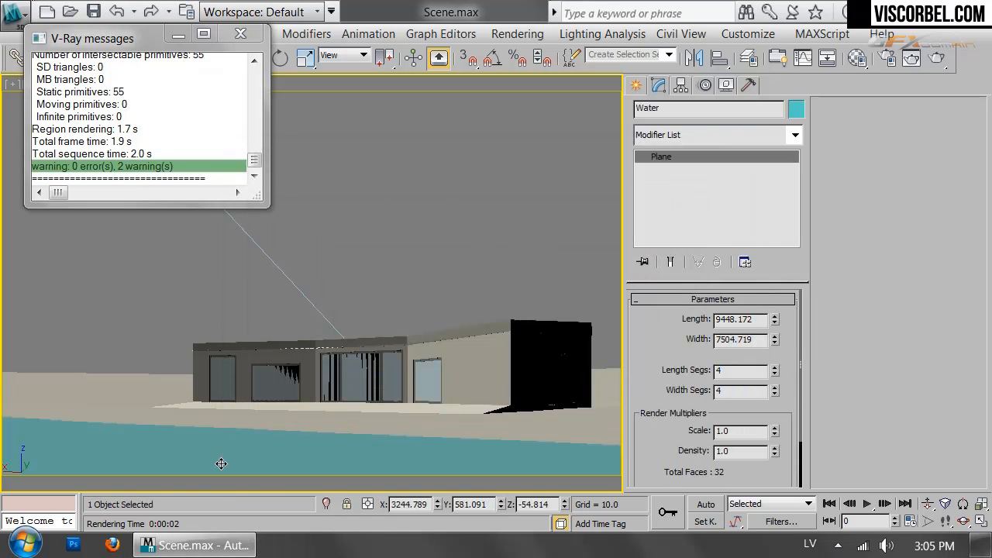
left_click(240, 33)
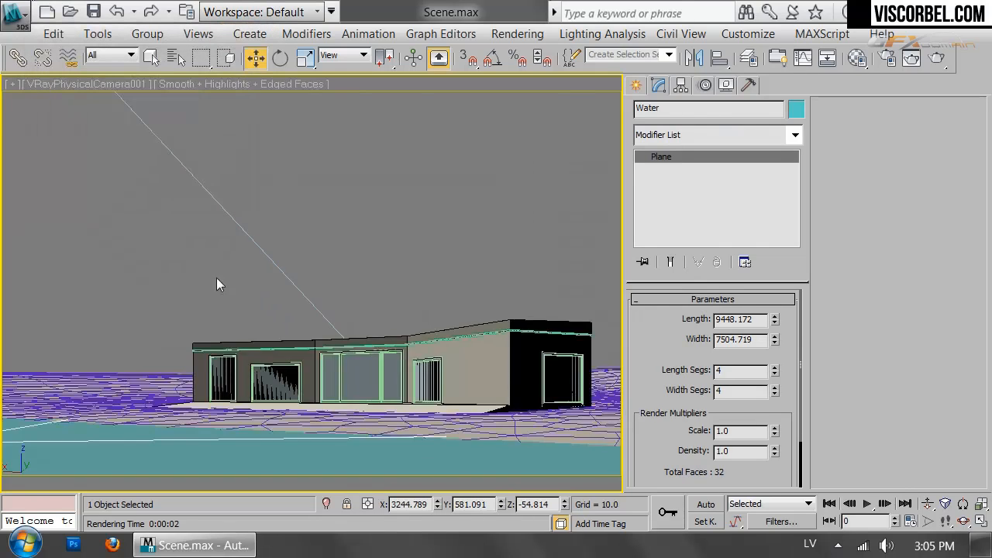
right_click(254, 58)
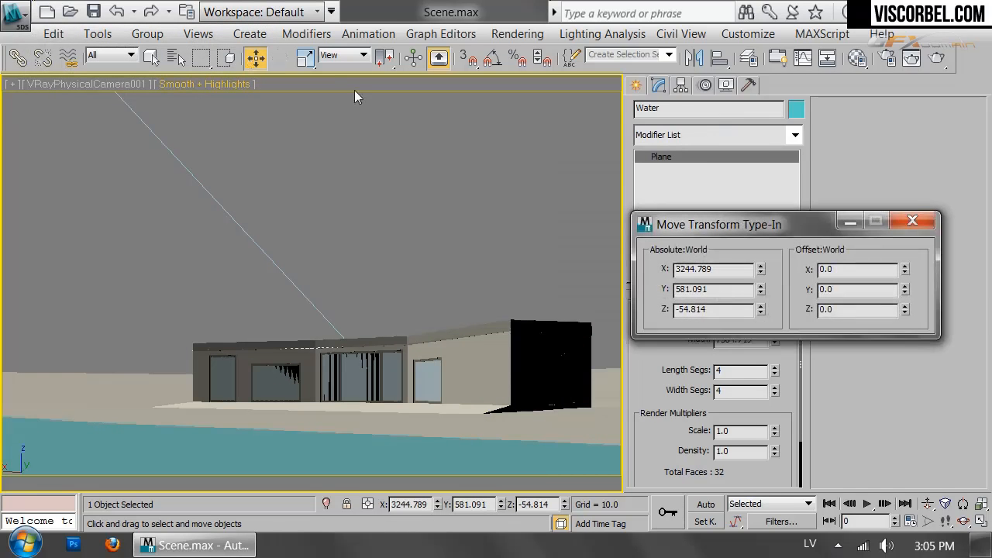
left_click(904, 312)
left_click(904, 313)
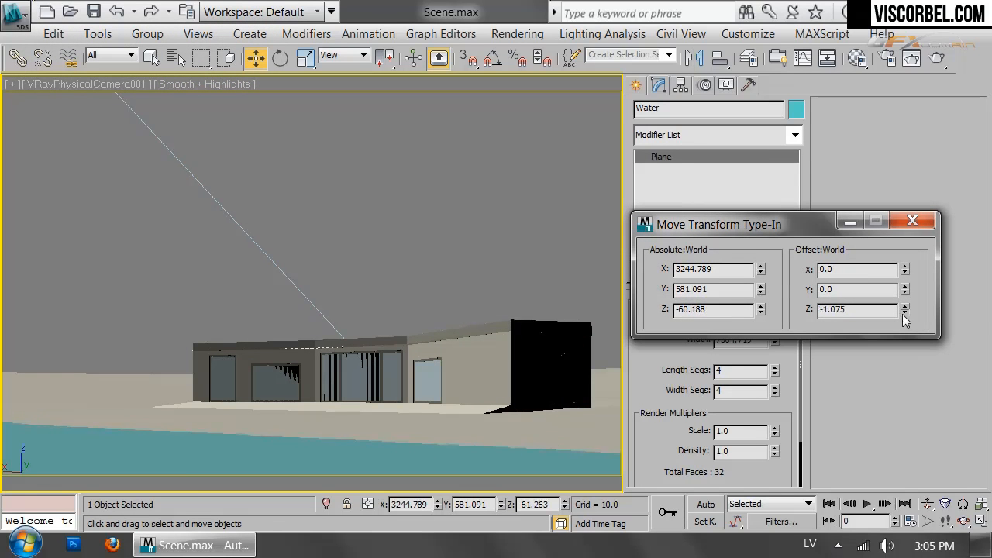
left_click(936, 56)
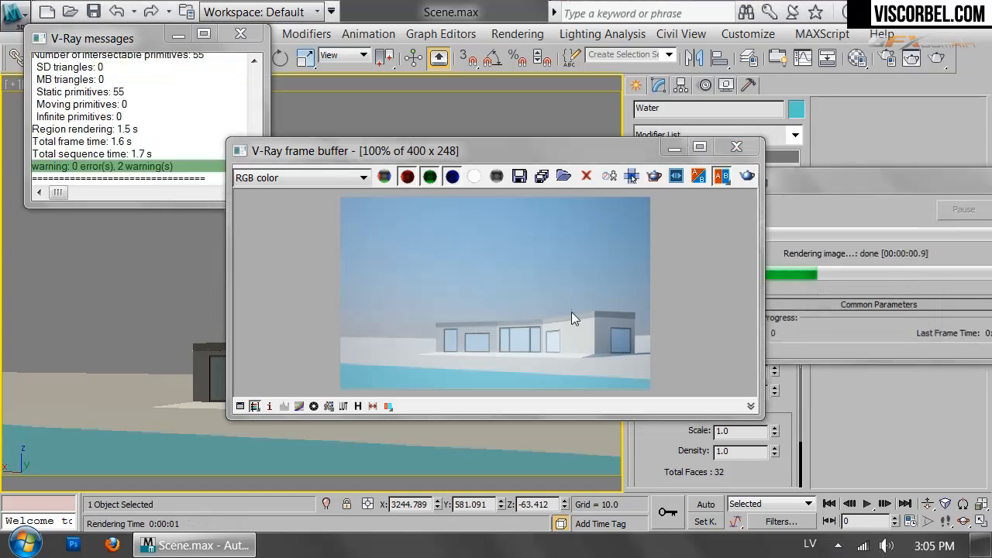
left_click(894, 225)
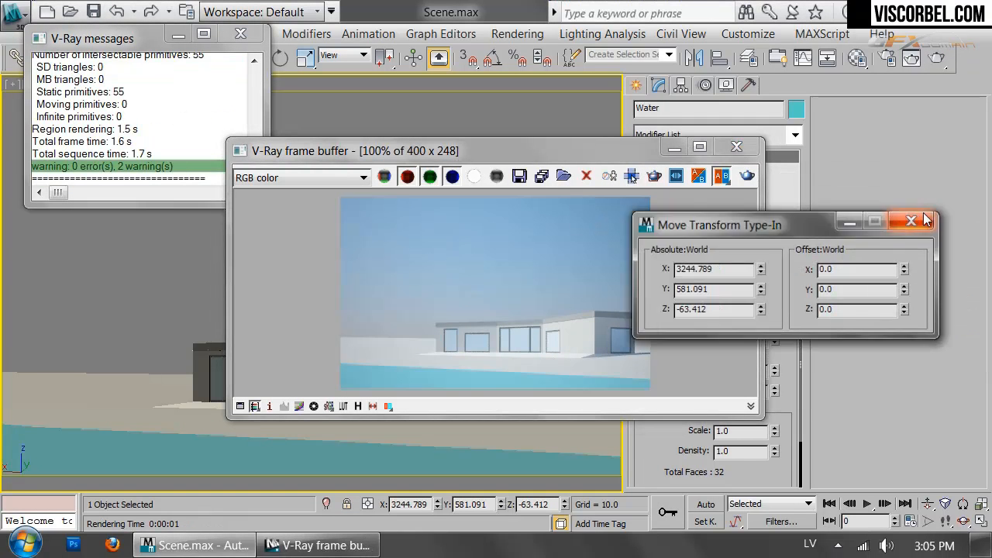